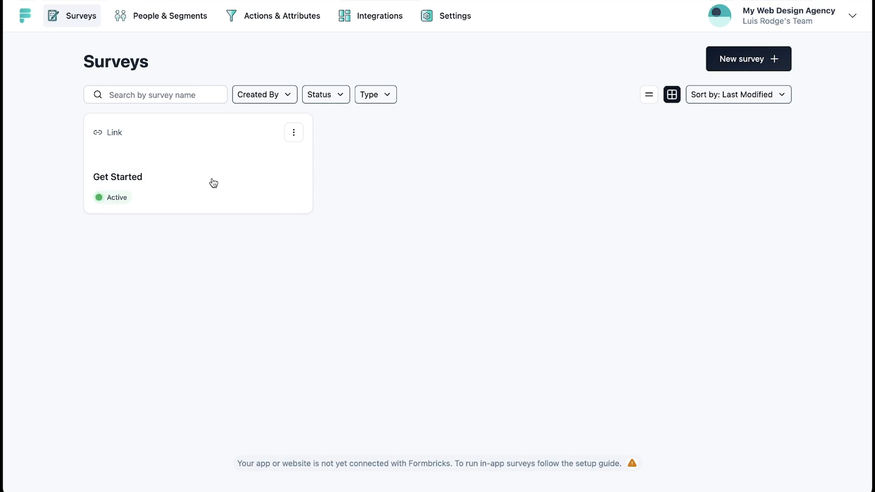
- Open the Get Started survey for editing, showing question 1 'What is your name?' with live preview
{"action": "left_click", "coordinate": [294, 136]}
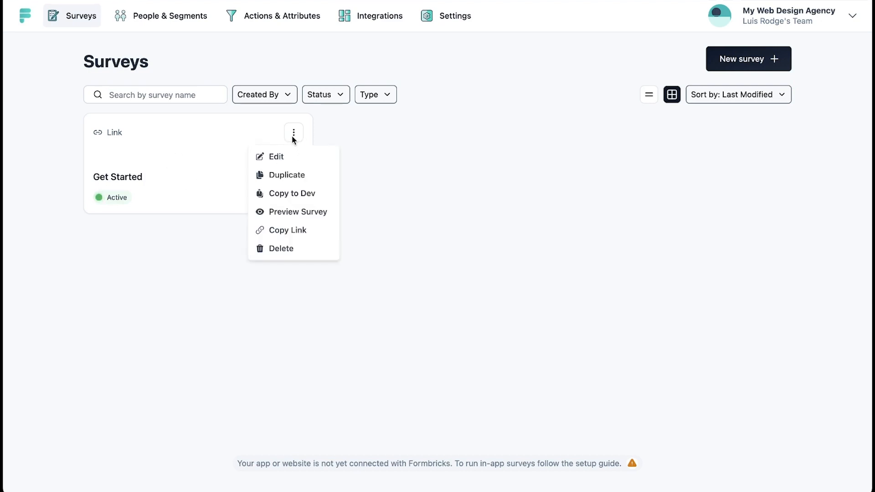
{"action": "left_click", "coordinate": [290, 158]}
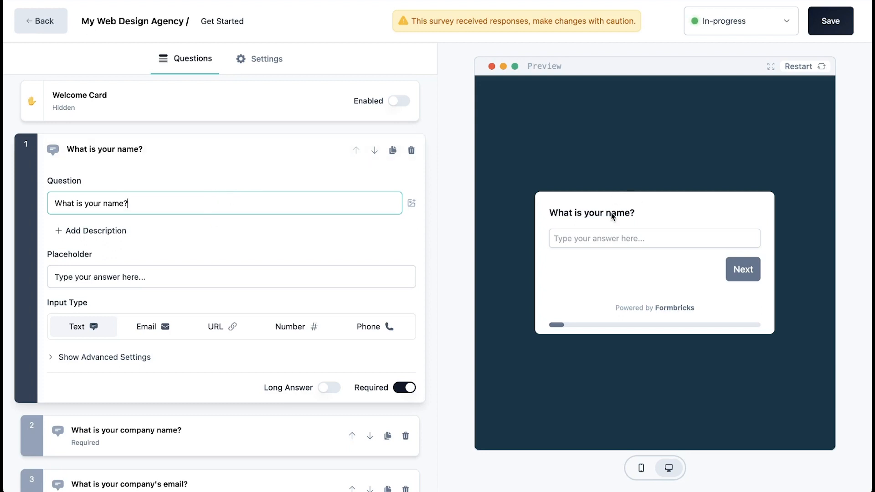
{"action": "left_click", "coordinate": [374, 222]}
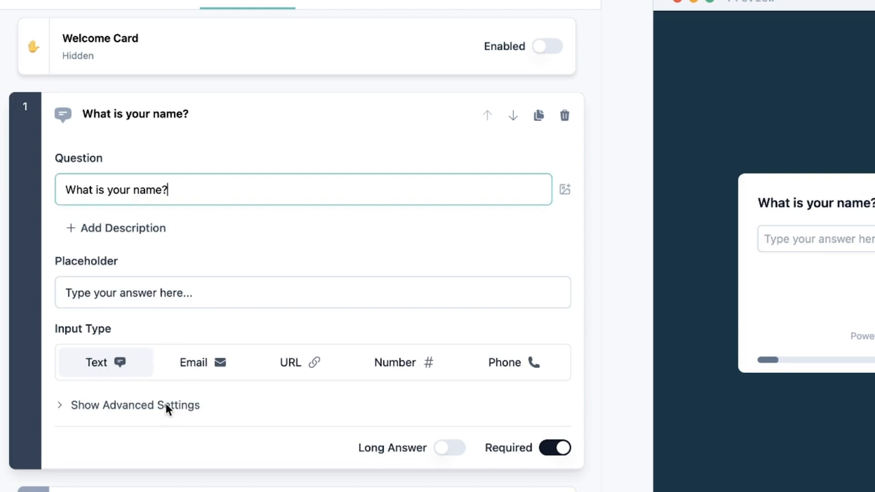
- Reveal question 1's advanced settings, then expand the company name and company email questions
{"action": "left_click", "coordinate": [150, 409]}
{"action": "scroll", "coordinate": [160, 406], "scroll_direction": "down", "scroll_amount": 5}
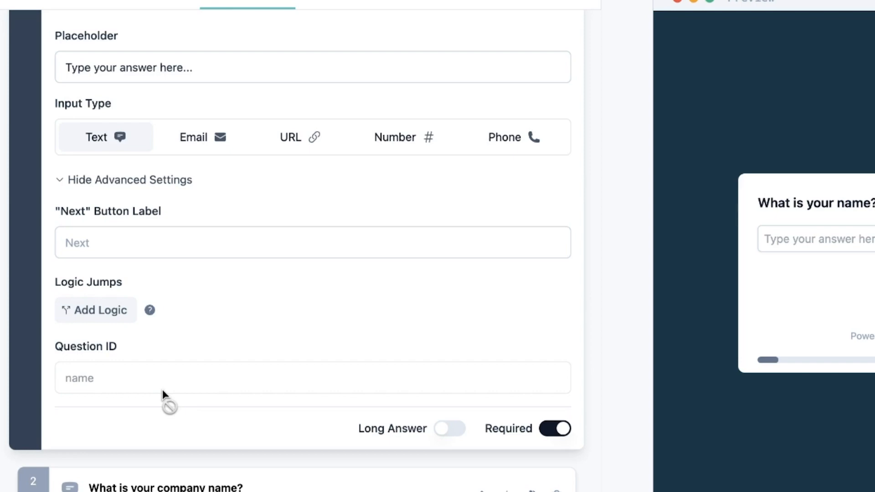
{"action": "scroll", "coordinate": [3, 173], "scroll_direction": "down", "scroll_amount": 7}
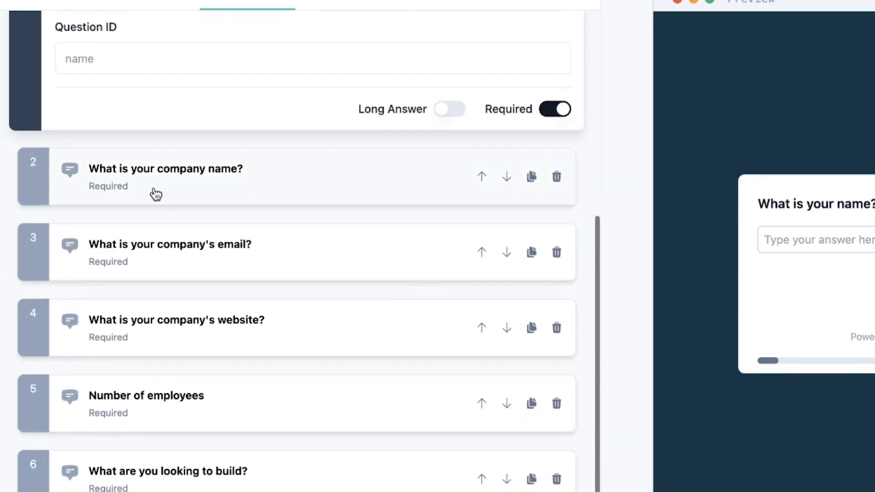
{"action": "left_click", "coordinate": [211, 173]}
{"action": "scroll", "coordinate": [219, 64], "scroll_direction": "up", "scroll_amount": 4}
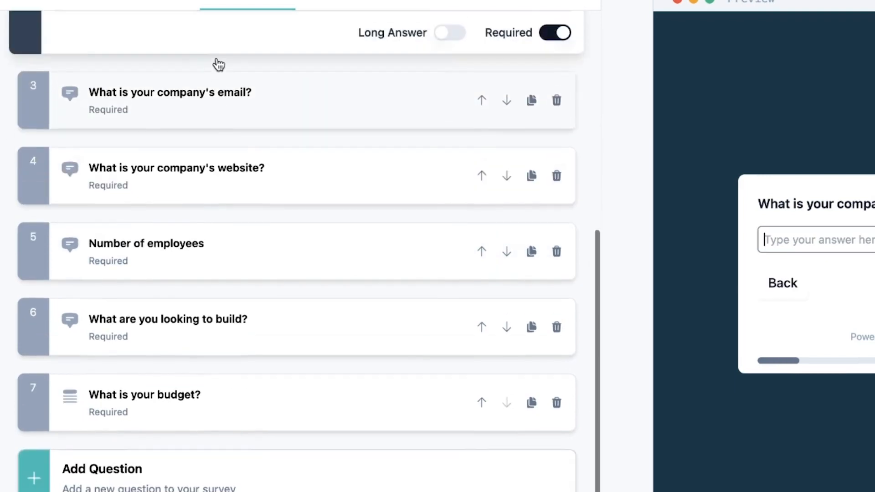
{"action": "left_click", "coordinate": [210, 252]}
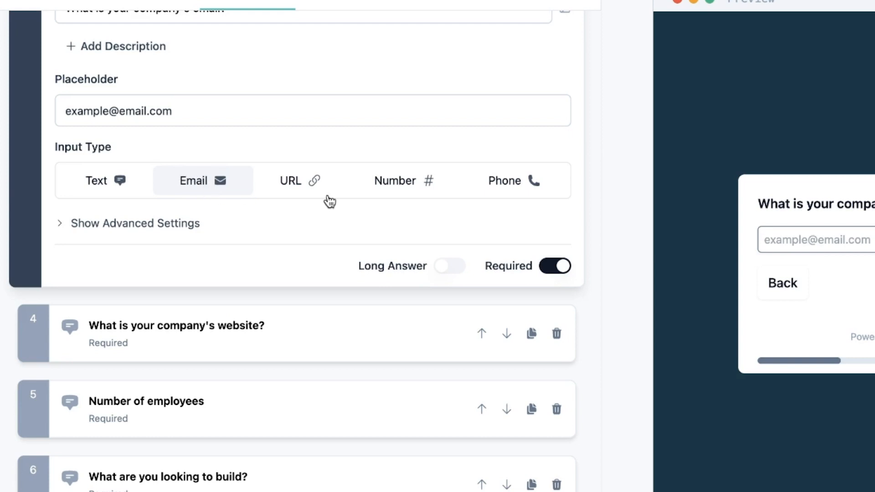
- Expand the company website, number of employees and budget questions in turn
{"action": "scroll", "coordinate": [228, 278], "scroll_direction": "down", "scroll_amount": 2}
{"action": "left_click", "coordinate": [182, 279]}
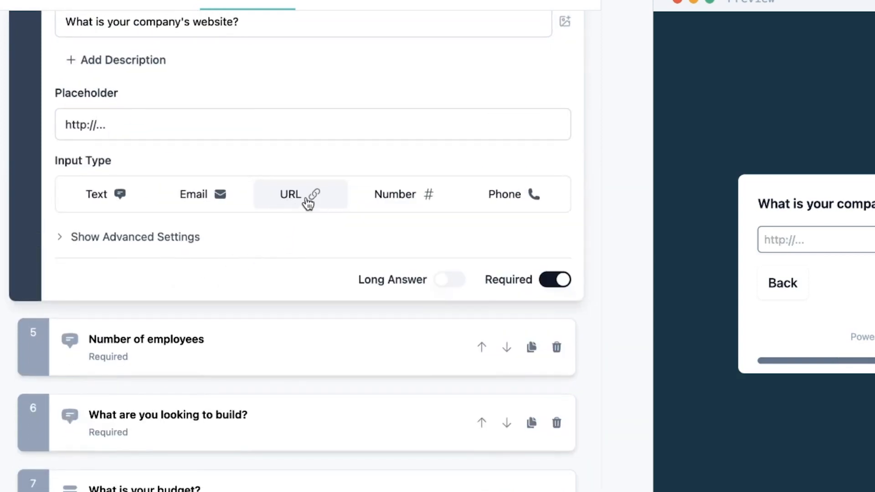
{"action": "scroll", "coordinate": [208, 262], "scroll_direction": "down", "scroll_amount": 3}
{"action": "left_click", "coordinate": [208, 262]}
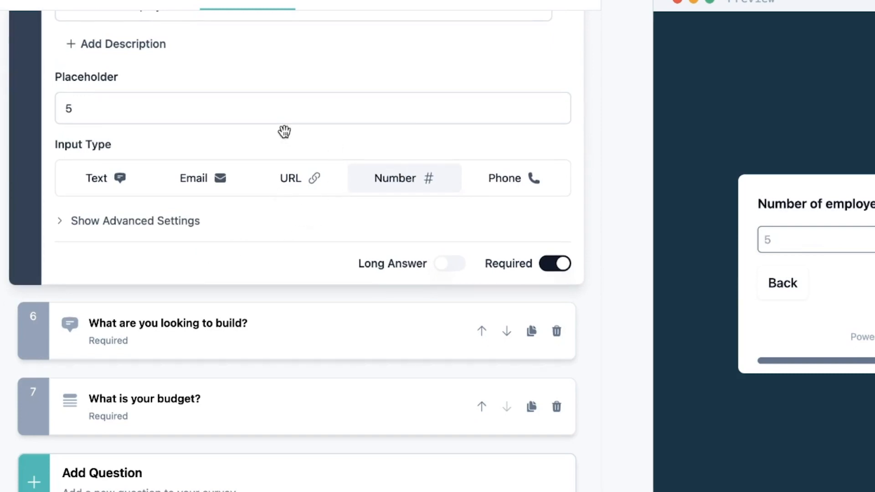
{"action": "scroll", "coordinate": [248, 122], "scroll_direction": "up", "scroll_amount": 3}
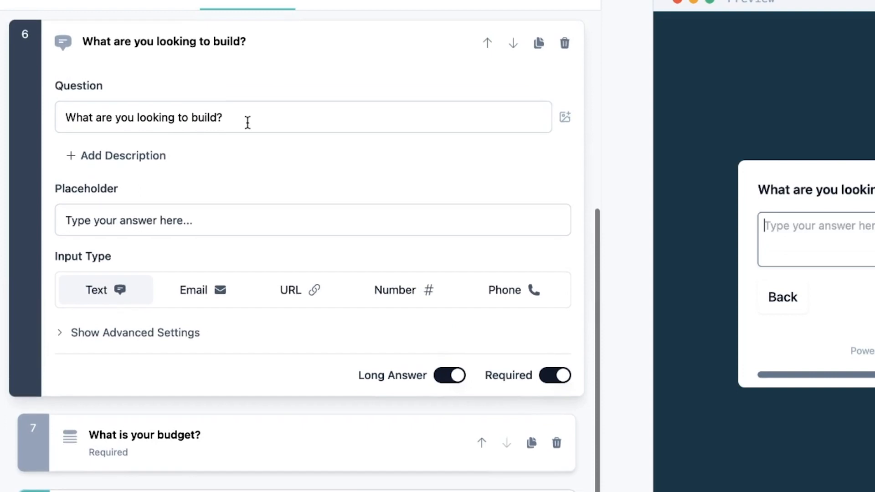
{"action": "scroll", "coordinate": [242, 136], "scroll_direction": "down", "scroll_amount": 3}
{"action": "left_click", "coordinate": [225, 335]}
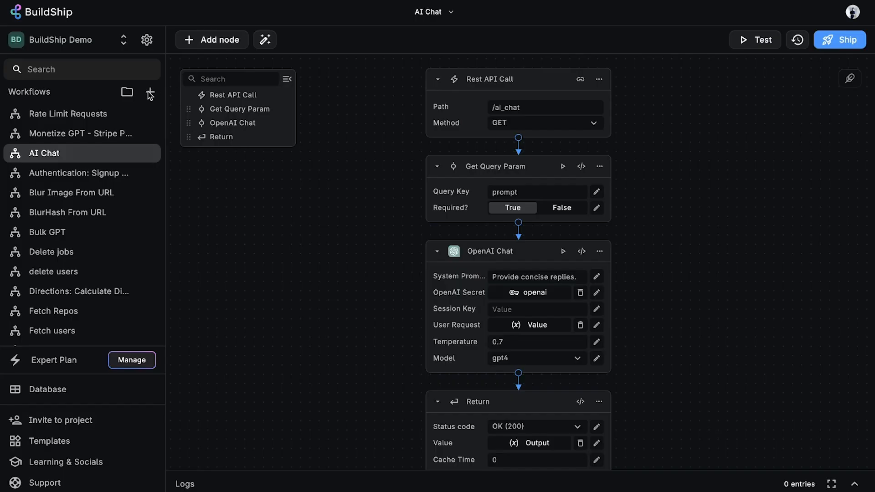
- Create a workflow named 'Formbricks demo' and give it a Rest API Call trigger
{"action": "left_click", "coordinate": [150, 92]}
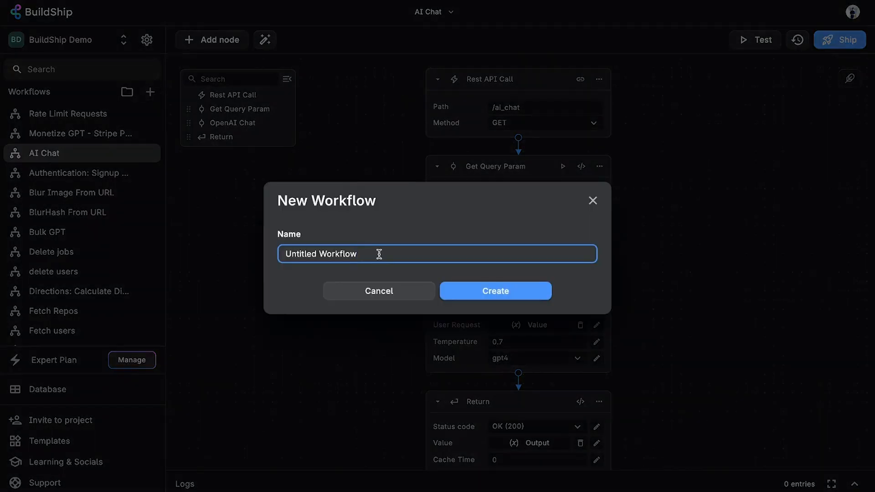
{"action": "left_click_drag", "start_coordinate": [379, 254], "coordinate": [255, 253]}
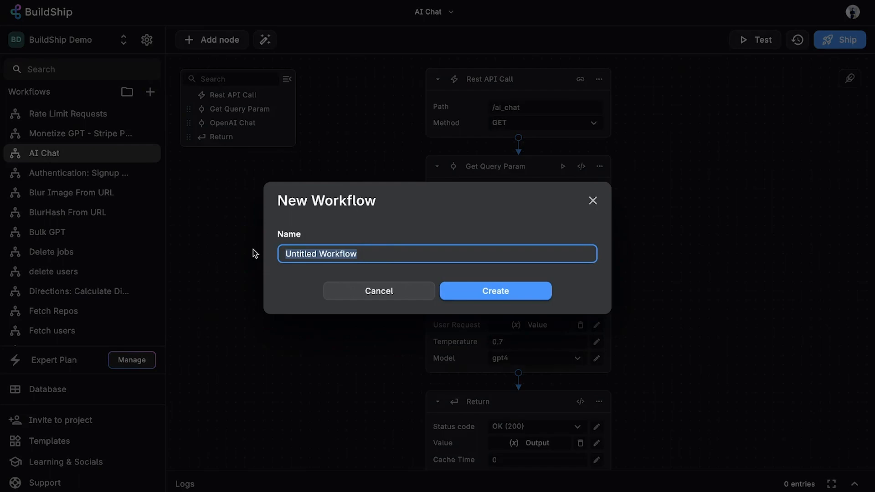
{"action": "type", "text": "Formbricks demo"}
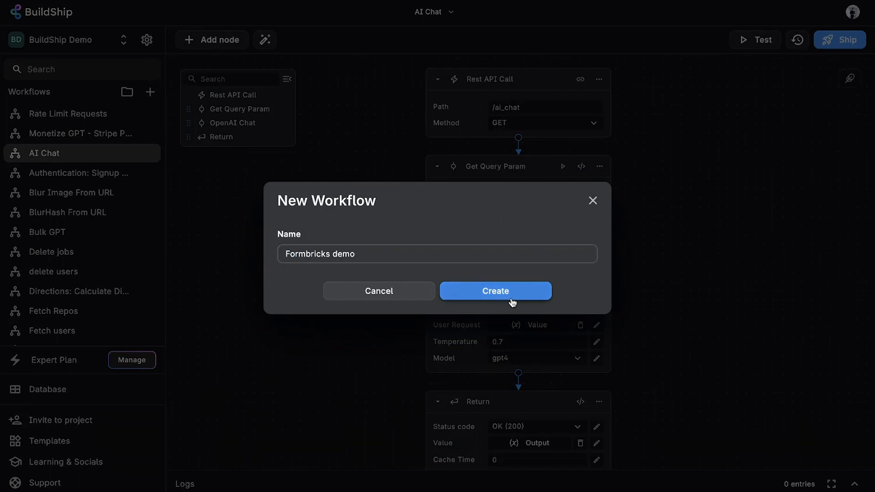
{"action": "left_click", "coordinate": [513, 303]}
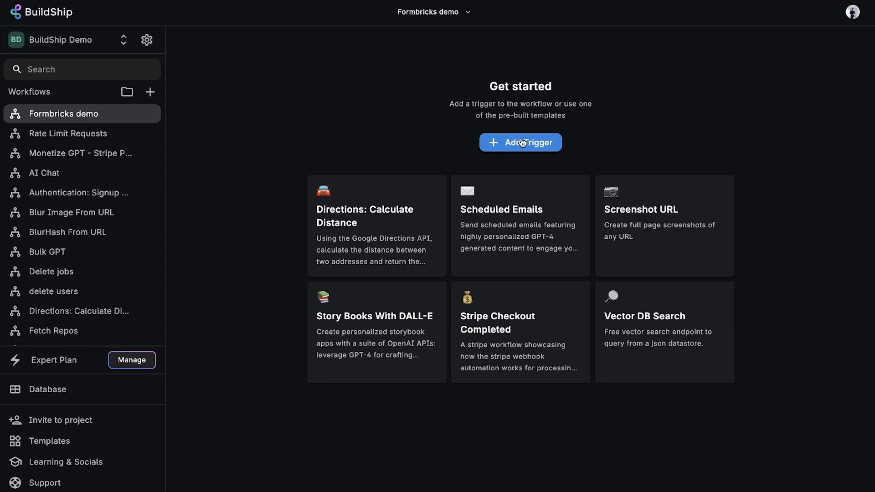
{"action": "left_click", "coordinate": [522, 142]}
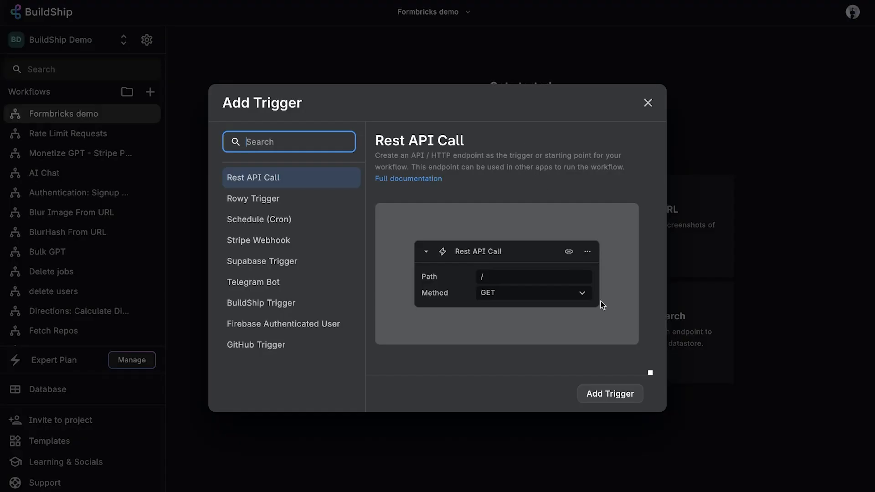
{"action": "left_click", "coordinate": [613, 394]}
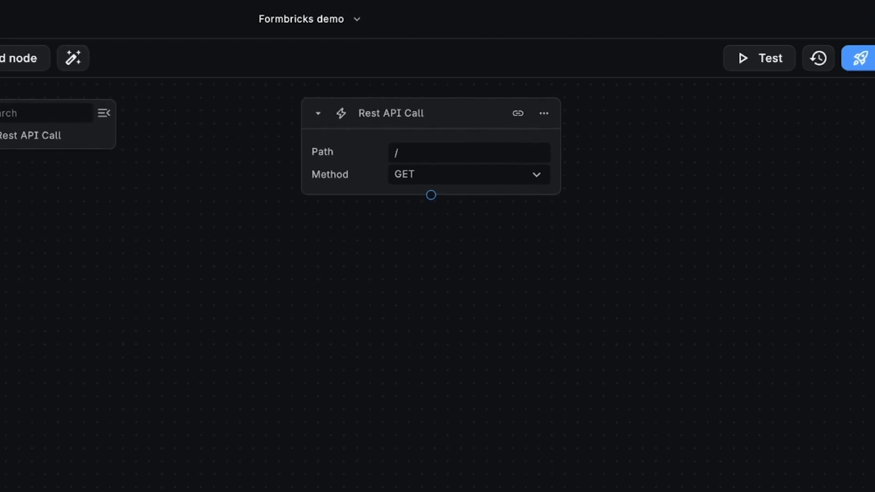
- Set the Rest API Call trigger's path to /formbricks-demo and its method to POST
{"action": "left_click", "coordinate": [478, 153]}
{"action": "type", "text": "form"}
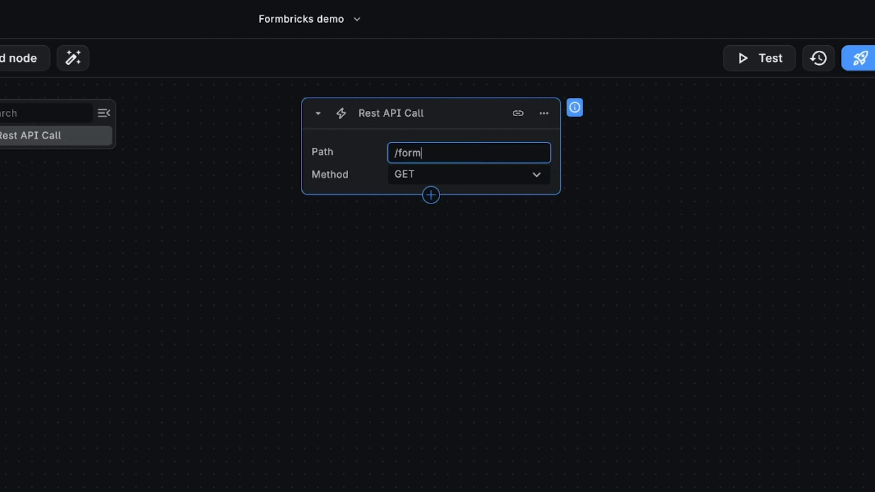
{"action": "type", "text": "bricks-demo"}
{"action": "left_click", "coordinate": [458, 175]}
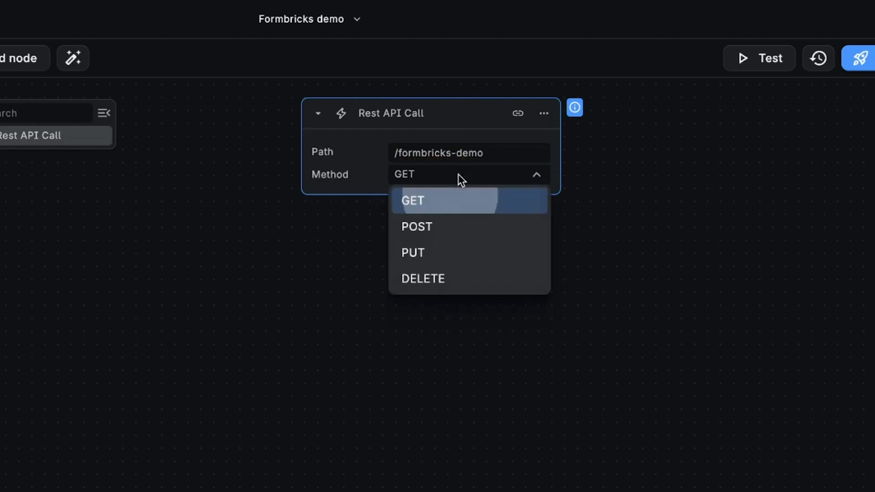
{"action": "left_click", "coordinate": [433, 229]}
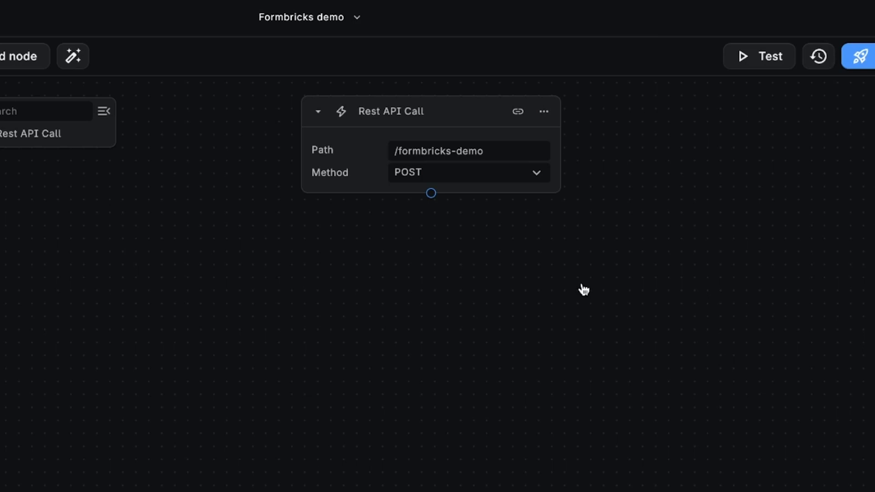
- Add a Create Document node after the trigger, storing into the formbricks_submissions collection
{"action": "left_click", "coordinate": [430, 195]}
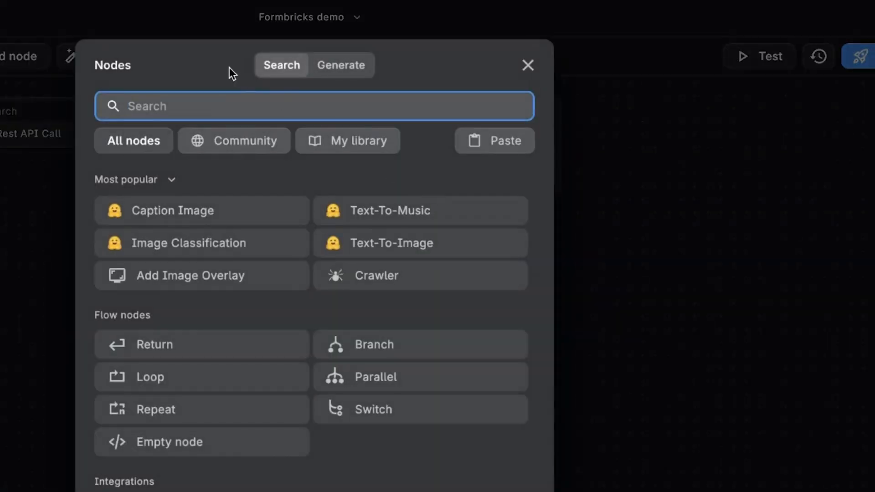
{"action": "type", "text": "create docum"}
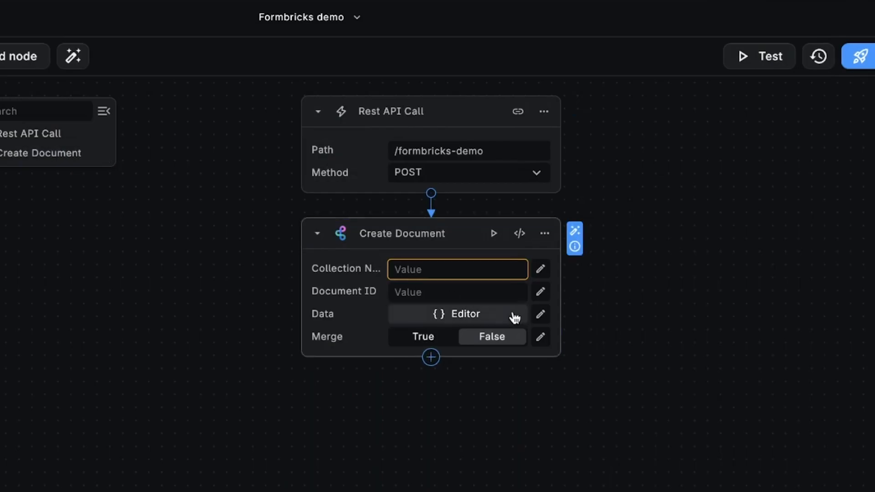
{"action": "left_click", "coordinate": [411, 268]}
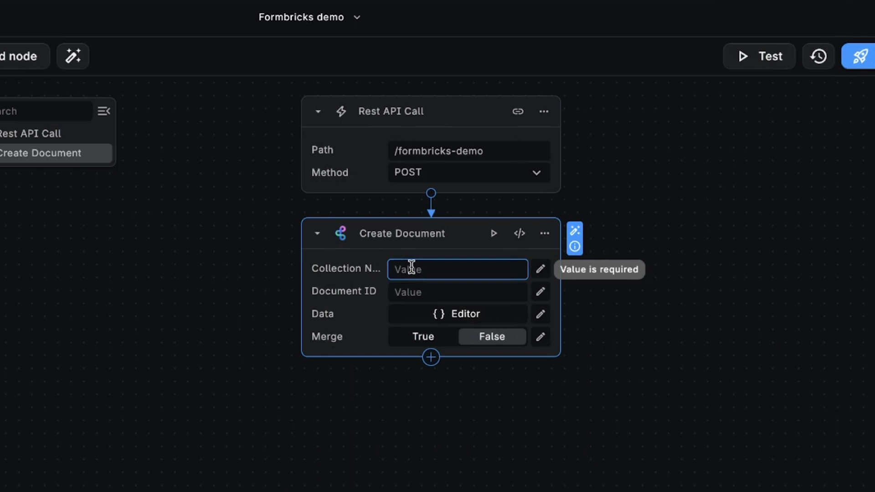
{"action": "type", "text": "formbricks_submissions"}
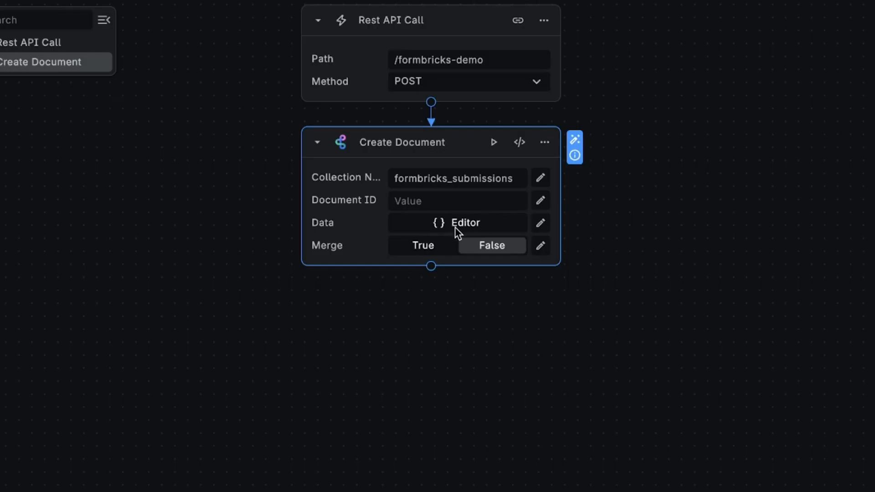
- Edit the Create Document data mapping, pointing companyName to a Body.data.data value from the request
{"action": "left_click", "coordinate": [439, 226]}
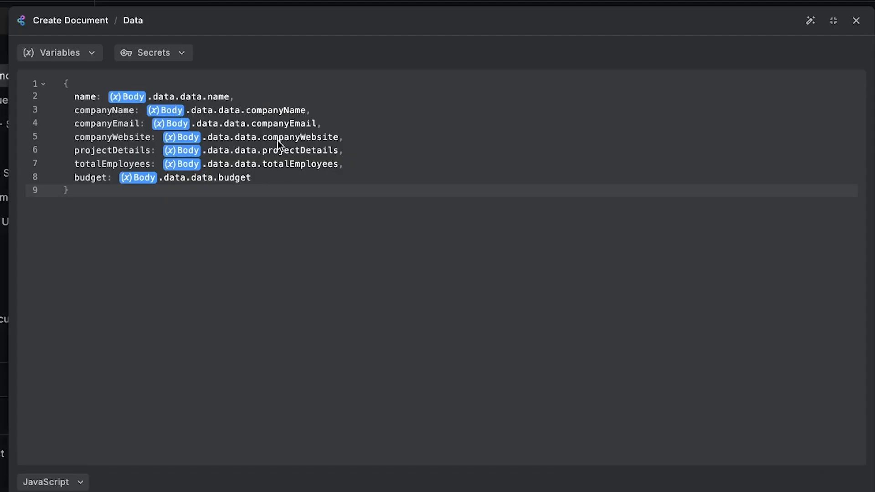
{"action": "left_click", "coordinate": [167, 110]}
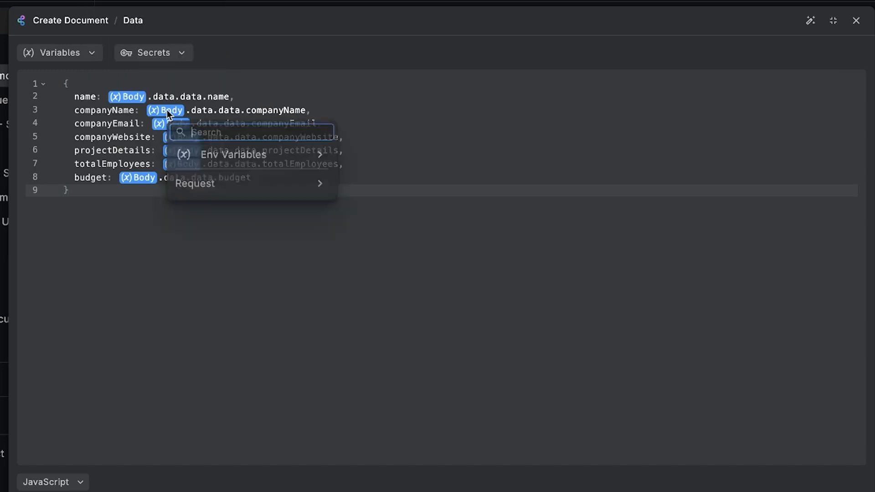
{"action": "left_click", "coordinate": [301, 195]}
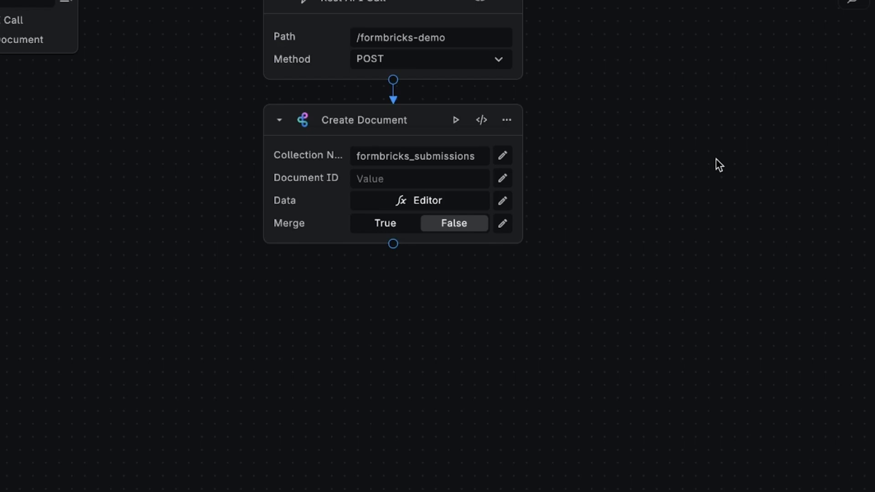
- Add a Branch node after Create Document: budget equals "$20,000" or "$25,000", or totalEmployees ≥ 20
{"action": "left_click", "coordinate": [394, 244]}
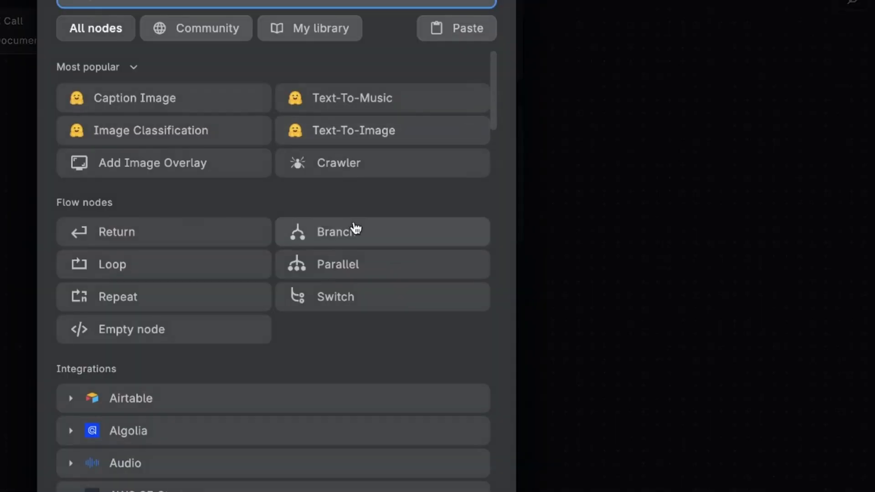
{"action": "left_click", "coordinate": [410, 240]}
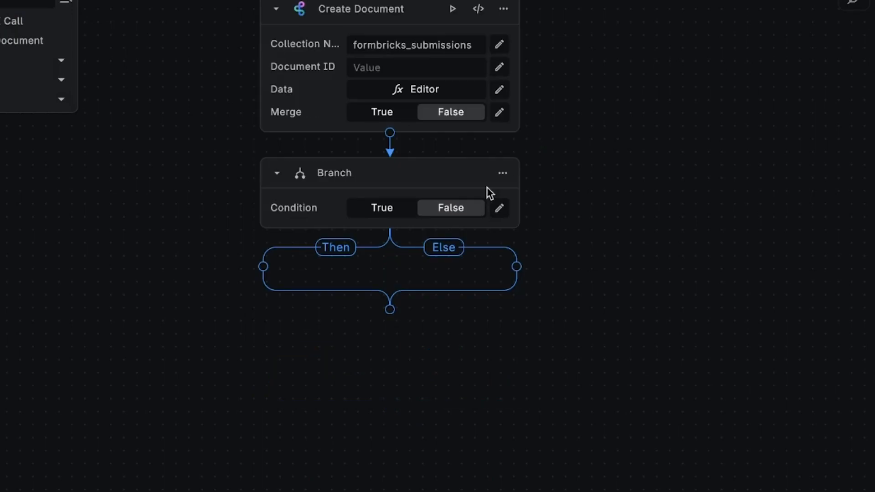
{"action": "left_click", "coordinate": [500, 209]}
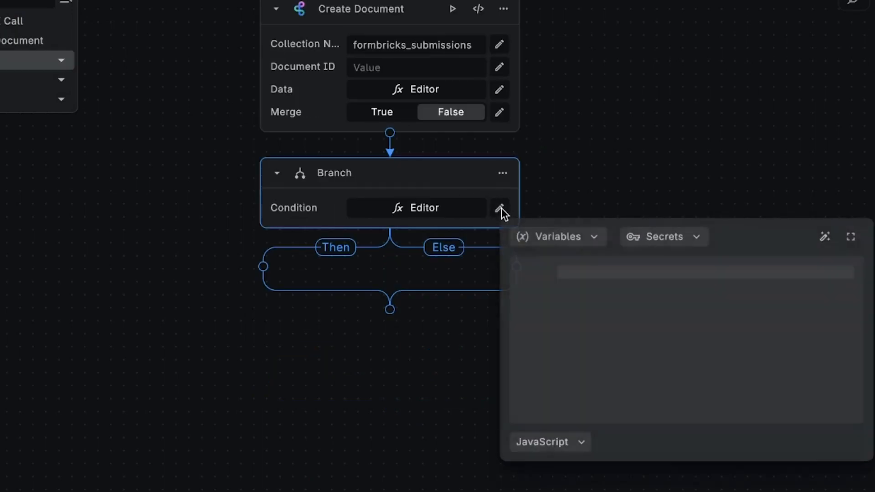
{"action": "type", "text": "Body.data.data.budget == \"$20,000\" || Body.data.data.budget == \"$25,000\" || Number(Body.data.data.totalEmployees) >= 20"}
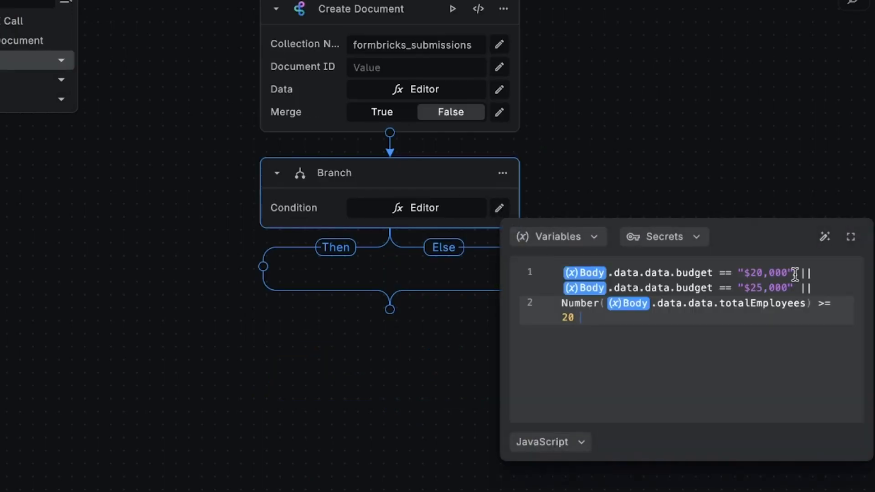
{"action": "left_click", "coordinate": [795, 274]}
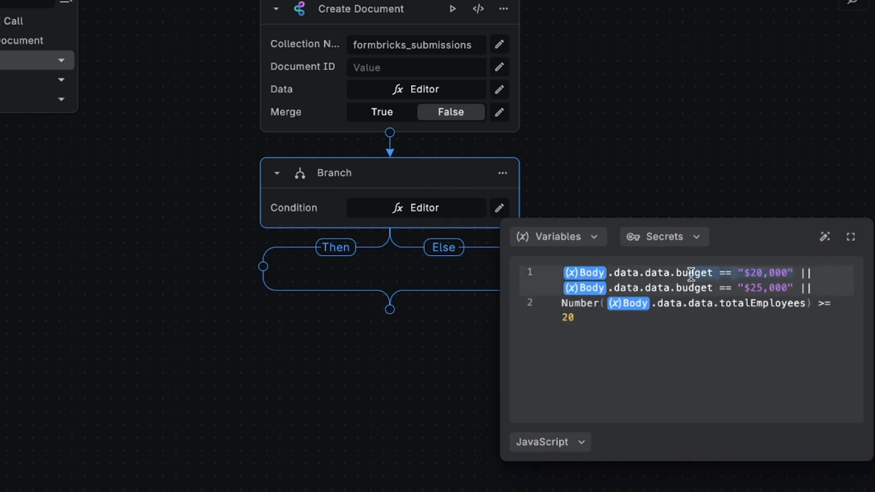
{"action": "mouse_move", "coordinate": [573, 275]}
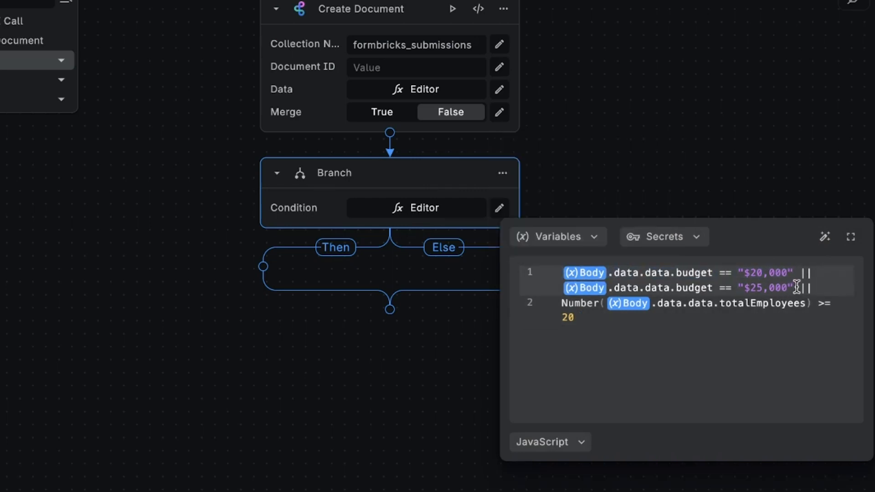
{"action": "left_click_drag", "start_coordinate": [799, 289], "coordinate": [628, 288]}
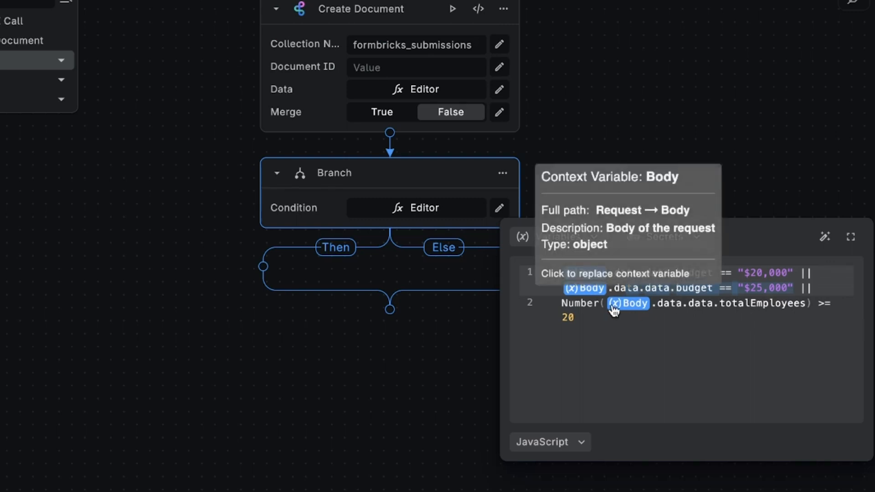
{"action": "left_click", "coordinate": [583, 305]}
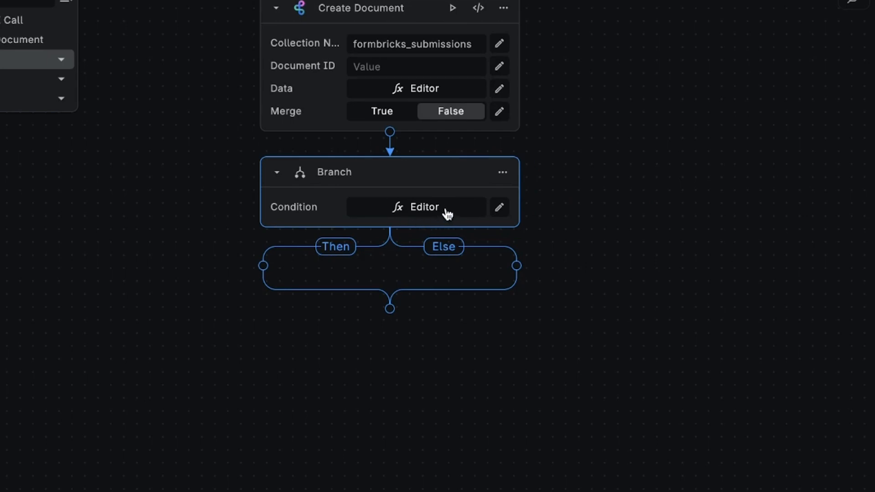
- Add a Discord — Webhook Bot node to the Branch's Then path
{"action": "left_click", "coordinate": [263, 267]}
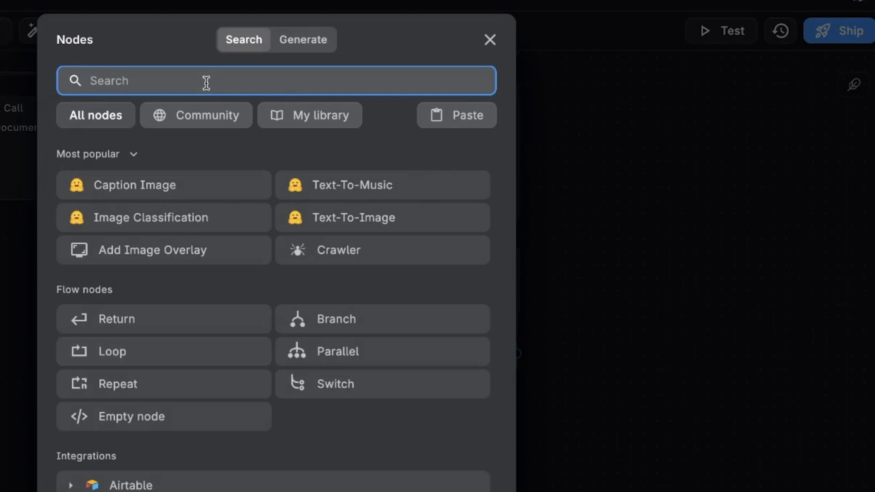
{"action": "type", "text": "discord"}
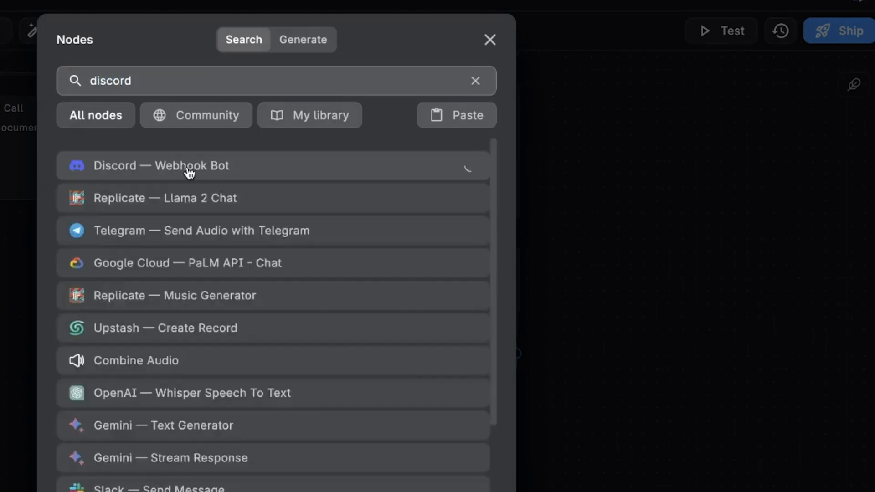
{"action": "left_click", "coordinate": [190, 170]}
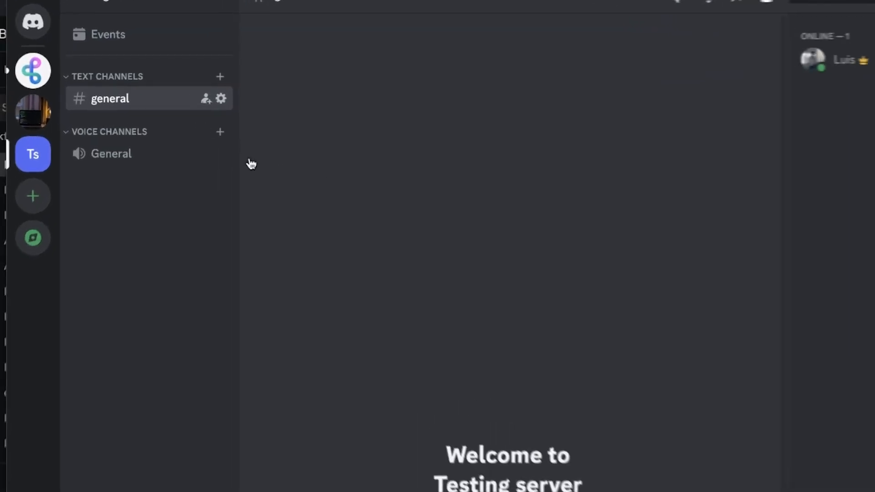
- Create a Spidey Bot webhook in the #general channel's Integrations settings and expand its details
{"action": "left_click", "coordinate": [230, 100]}
{"action": "left_click", "coordinate": [185, 130]}
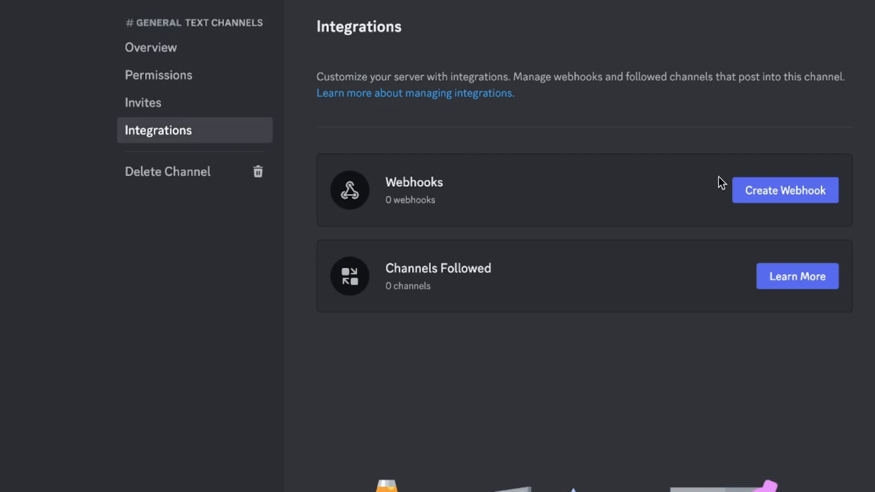
{"action": "left_click", "coordinate": [814, 196]}
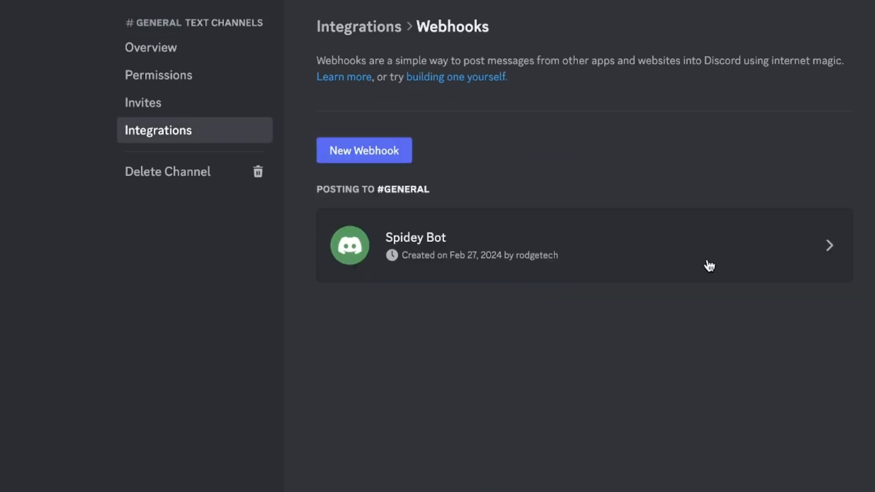
{"action": "left_click", "coordinate": [655, 253]}
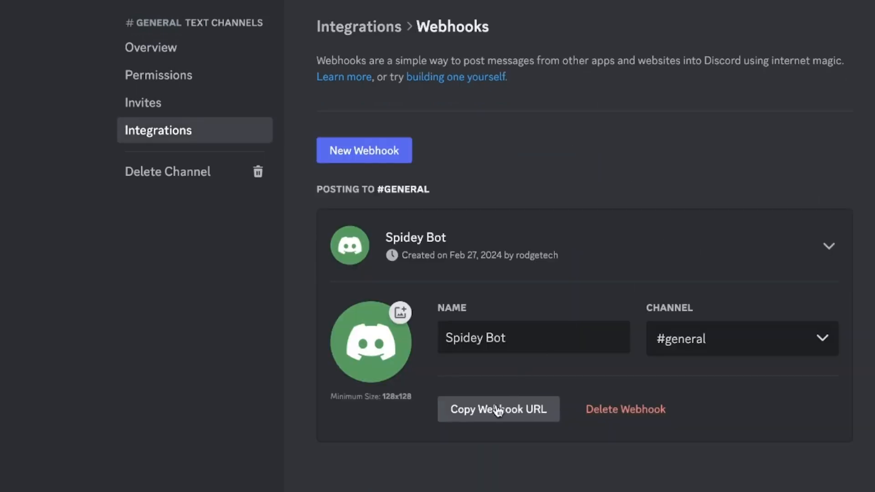
- Copy the Spidey Bot webhook URL into the Discord node's Webhook URL field
{"action": "left_click", "coordinate": [498, 411]}
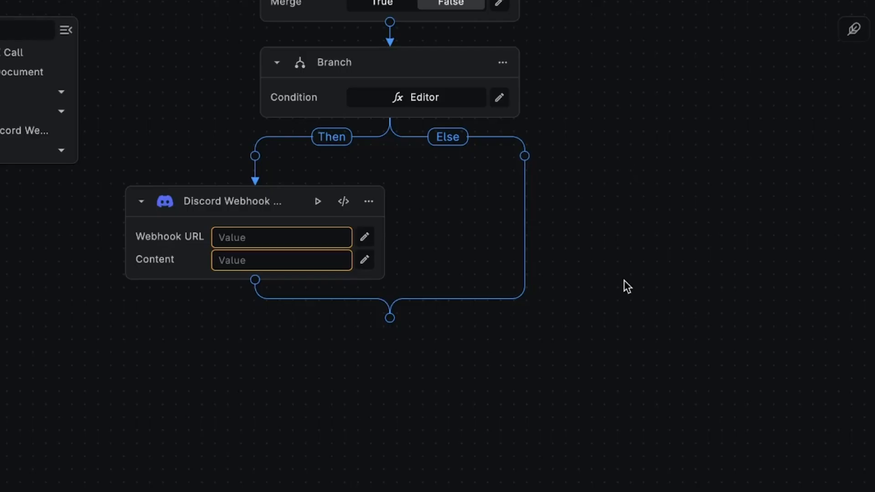
{"action": "left_click", "coordinate": [261, 238]}
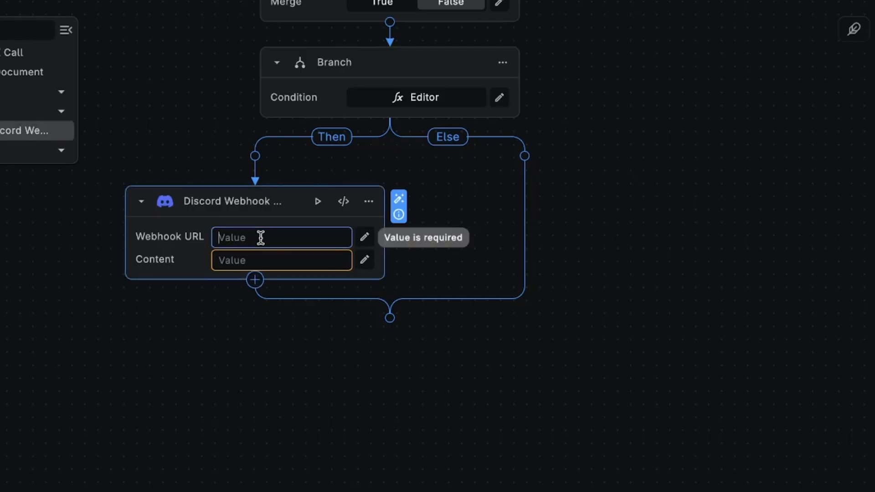
{"action": "key", "text": "ctrl+v"}
- Write the Discord message Content as a JavaScript expression in the code editor
{"action": "scroll", "coordinate": [219, 240], "scroll_direction": "down", "scroll_amount": 1}
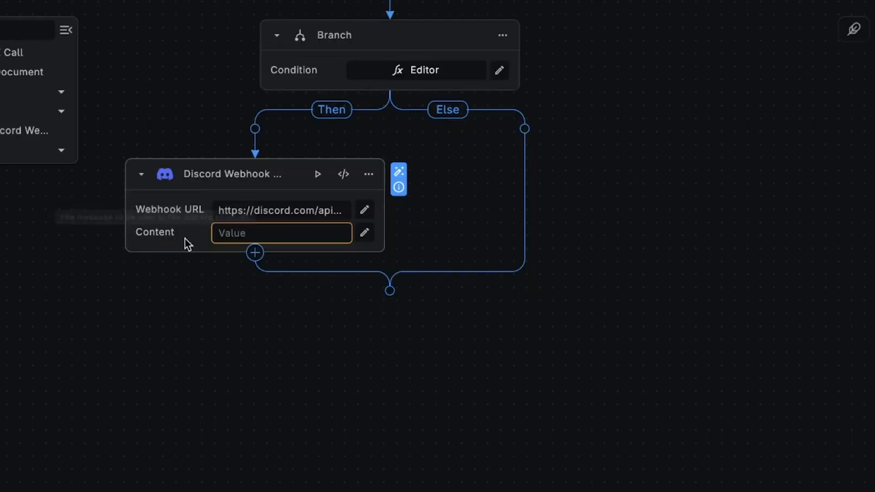
{"action": "left_click", "coordinate": [365, 235]}
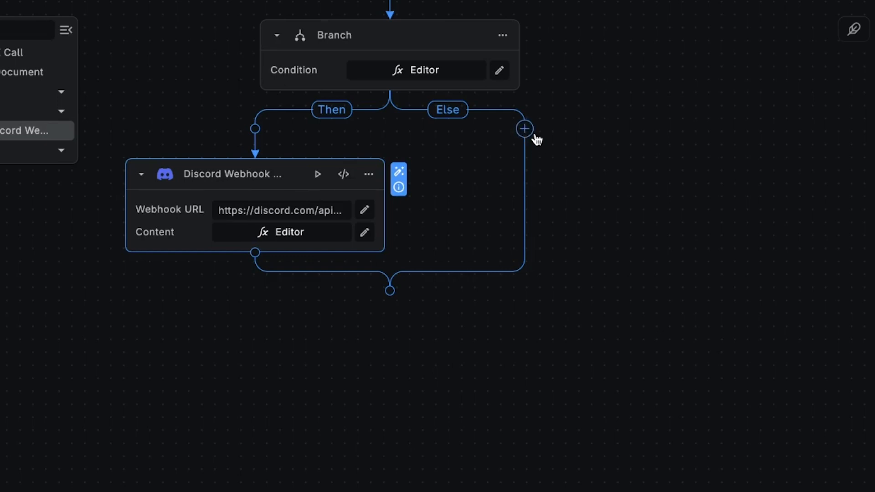
{"action": "scroll", "coordinate": [743, 195], "scroll_direction": "up", "scroll_amount": 1}
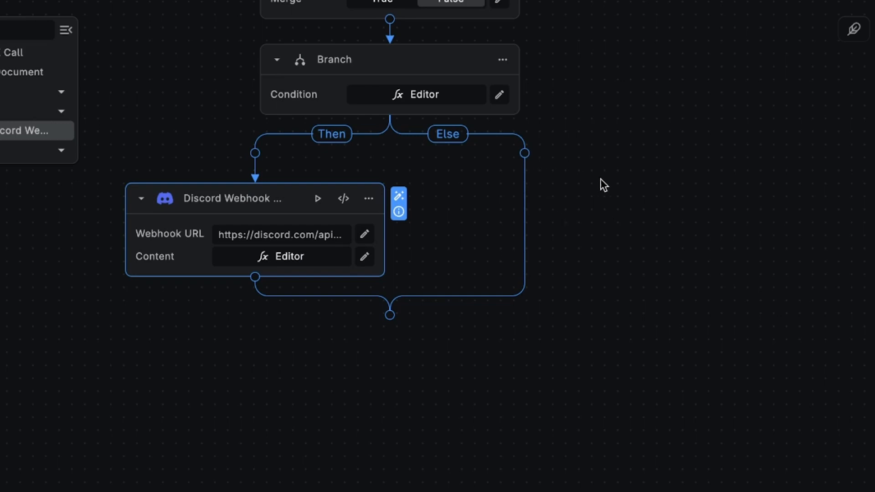
- Add a Resend email node to the Else path, using the stored resend secret as API key
{"action": "left_click", "coordinate": [525, 154]}
{"action": "type", "text": "resend"}
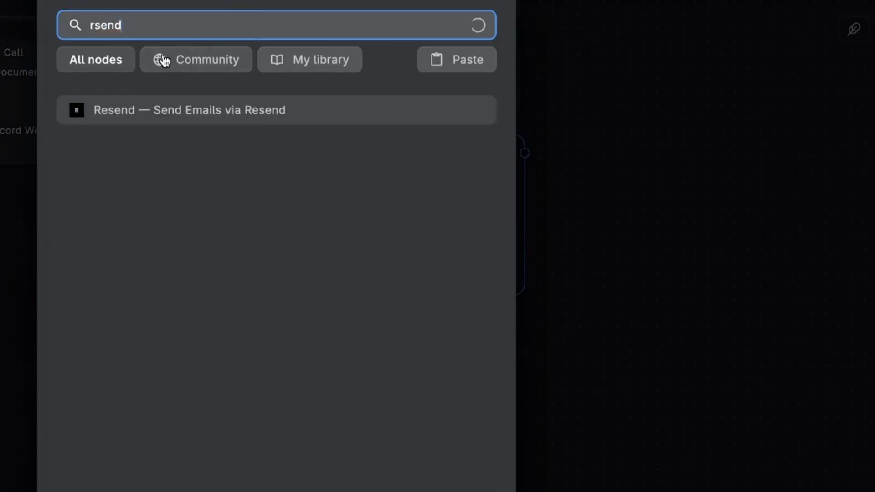
{"action": "key", "text": "Return"}
{"action": "left_click", "coordinate": [643, 145]}
{"action": "left_click", "coordinate": [678, 174]}
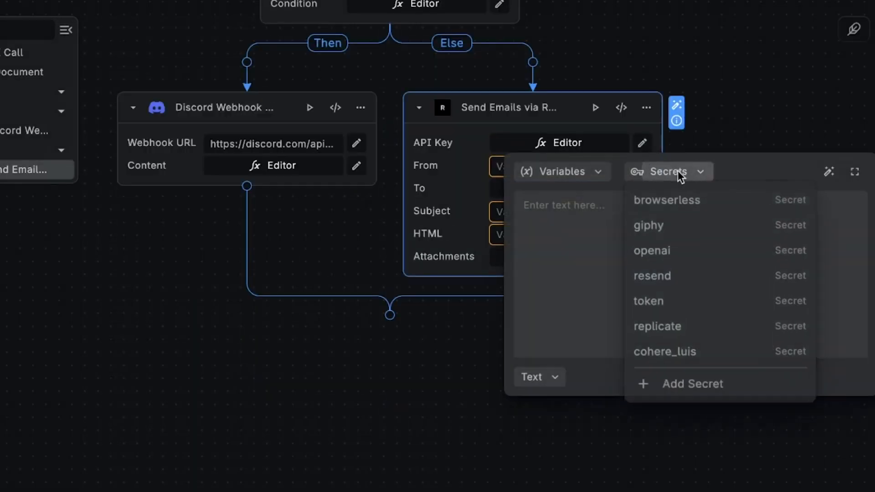
{"action": "left_click", "coordinate": [690, 277]}
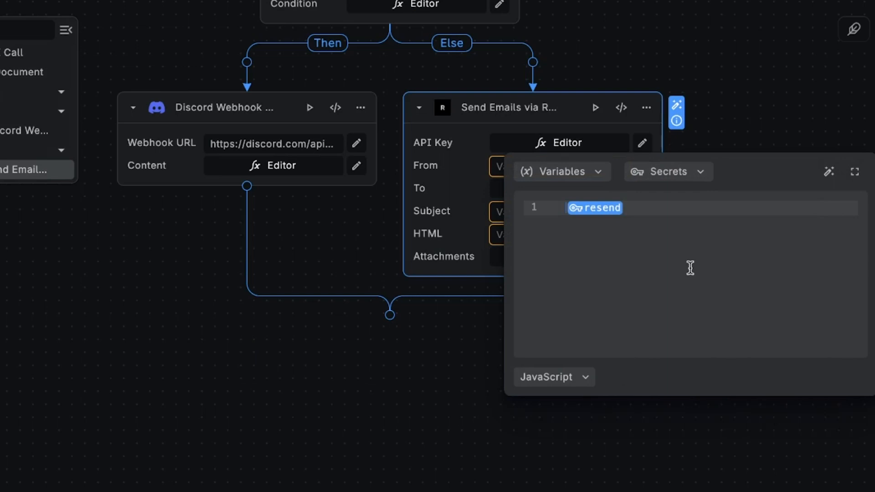
{"action": "left_click", "coordinate": [678, 175]}
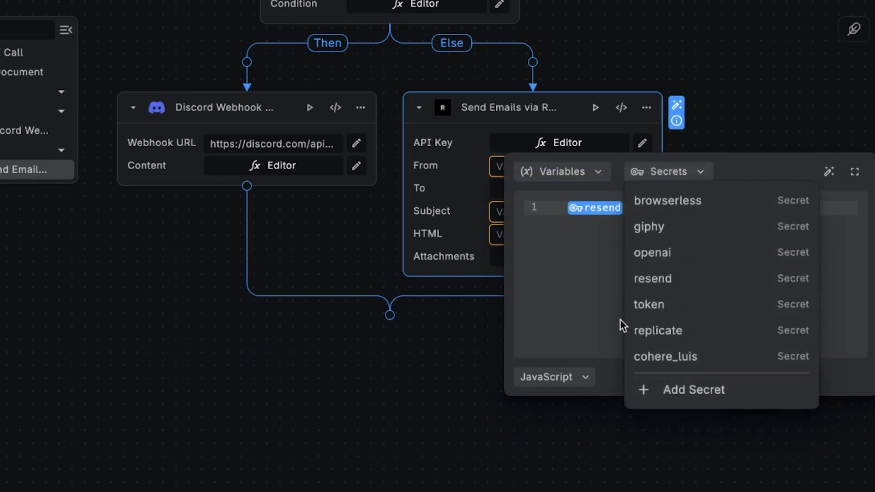
{"action": "left_click", "coordinate": [538, 167]}
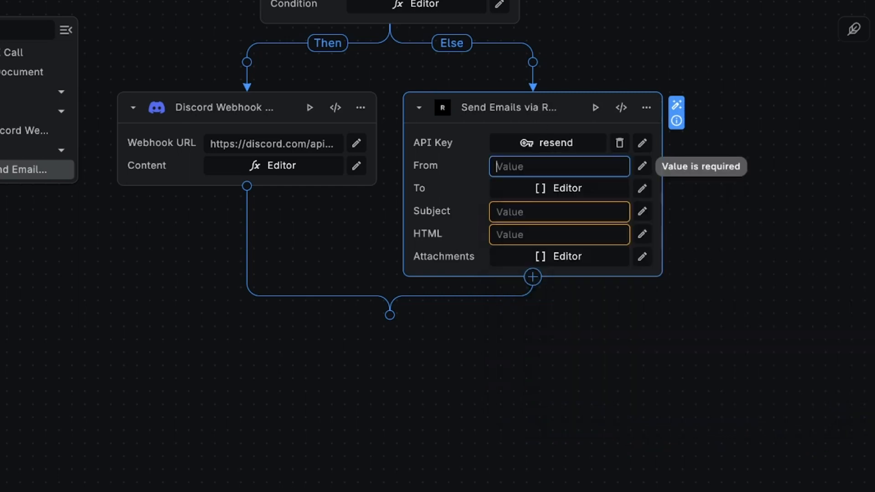
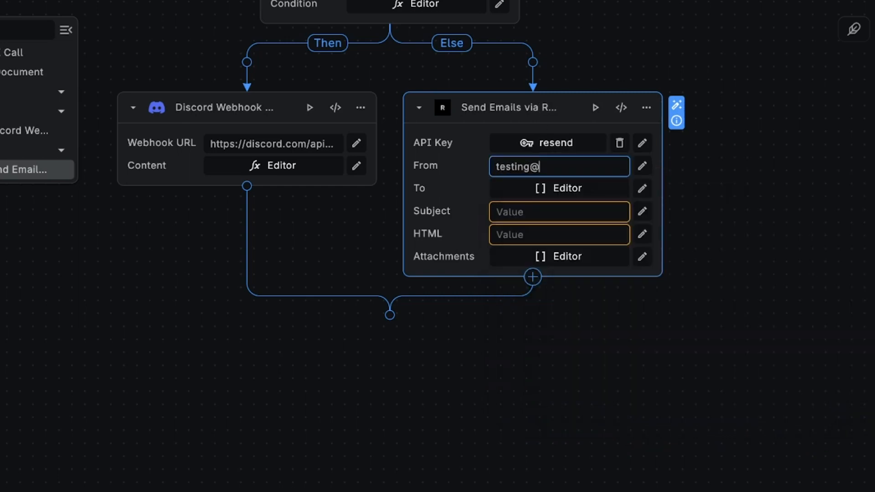
{"action": "left_click", "coordinate": [580, 194]}
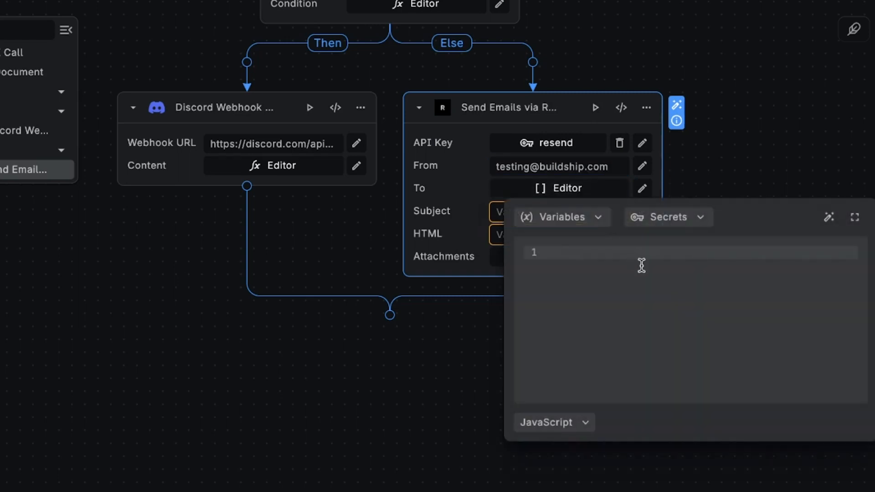
{"action": "key", "text": "ctrl+v"}
{"action": "double_click", "coordinate": [733, 252]}
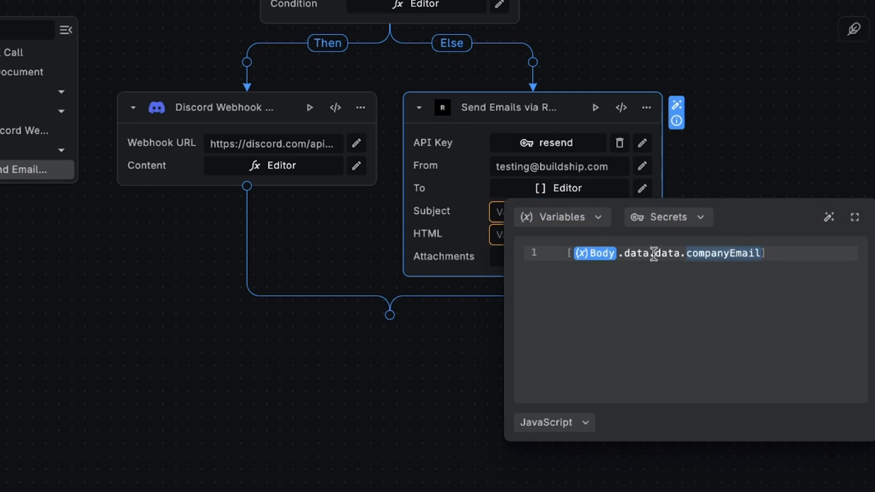
{"action": "key", "text": "Escape"}
- Enter the subject 'Submission Received' and paste the prepared HTML email body
{"action": "left_click", "coordinate": [549, 216]}
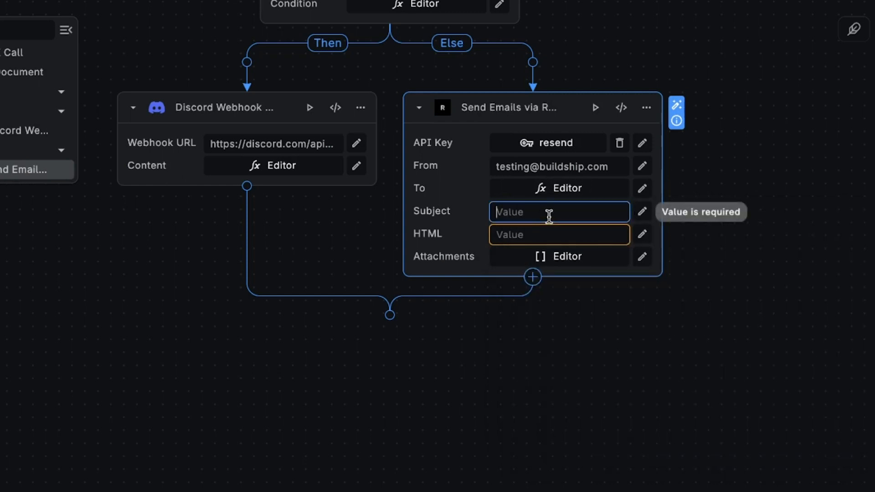
{"action": "type", "text": "Submission Received"}
{"action": "key", "text": "Return"}
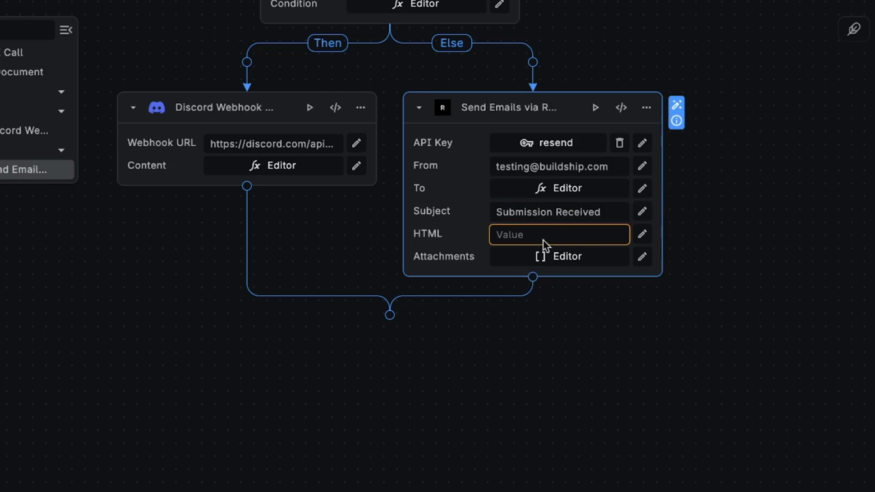
{"action": "left_click", "coordinate": [547, 234]}
{"action": "key", "text": "ctrl+v"}
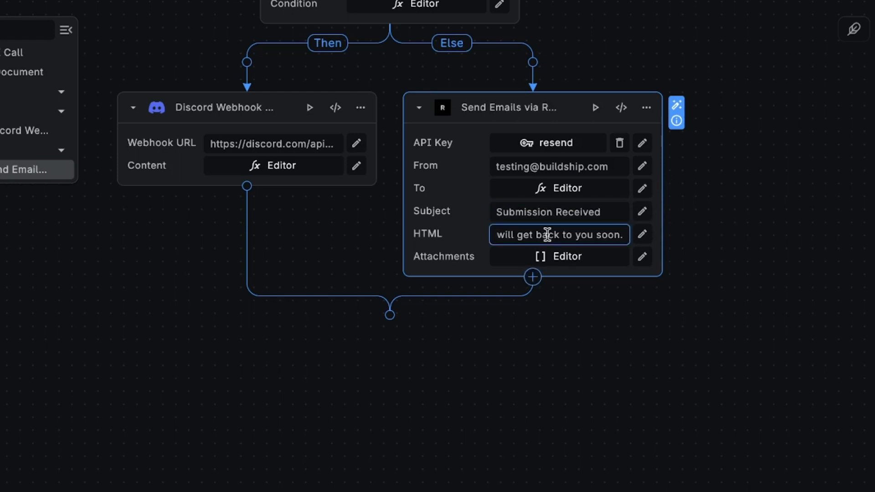
{"action": "left_click", "coordinate": [642, 236]}
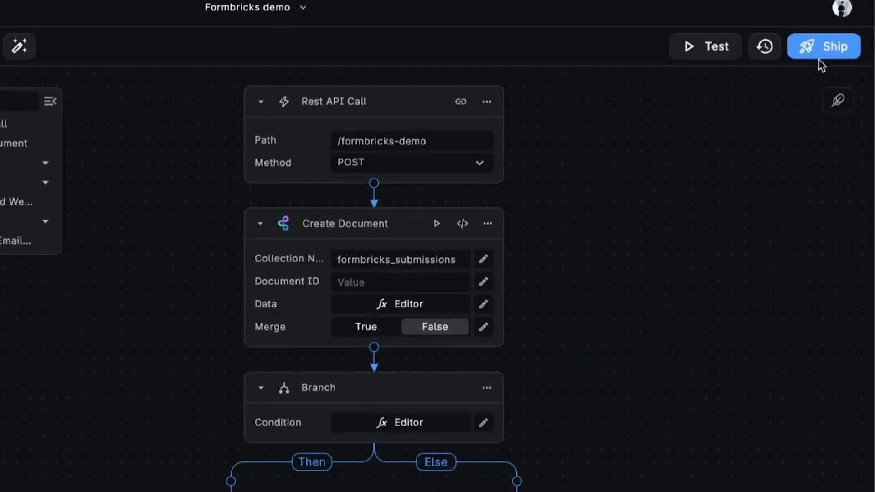
- Ship the Formbricks demo workflow to deploy it as a live endpoint
{"action": "left_click", "coordinate": [828, 64]}
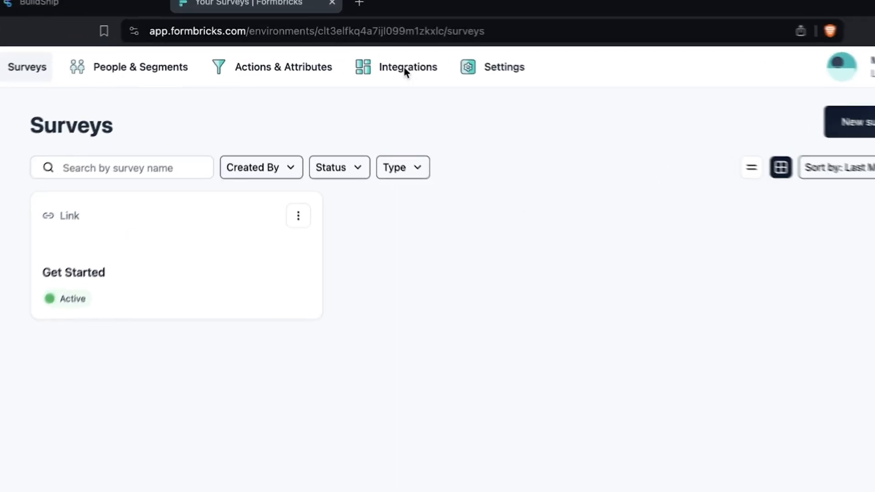
- Add a BuildShip webhook posting to the copied endpoint URL on Response Finished for Get Started
{"action": "left_click", "coordinate": [418, 69]}
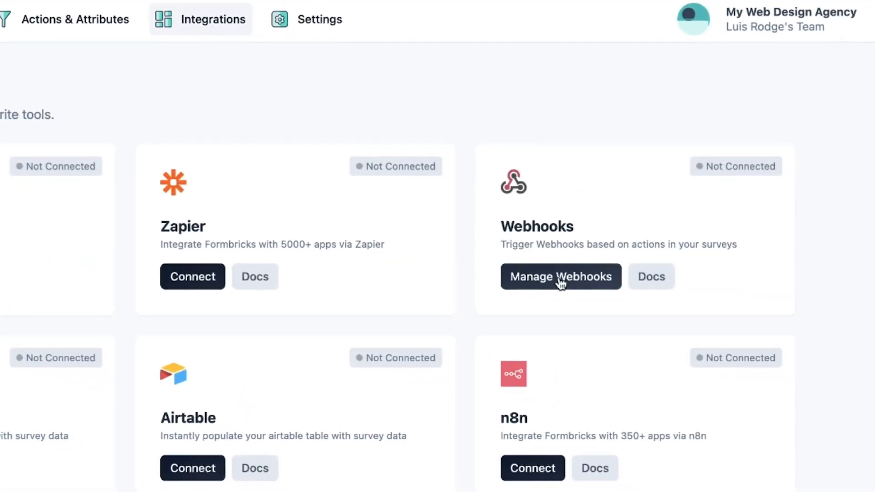
{"action": "left_click", "coordinate": [561, 279]}
{"action": "left_click", "coordinate": [734, 118]}
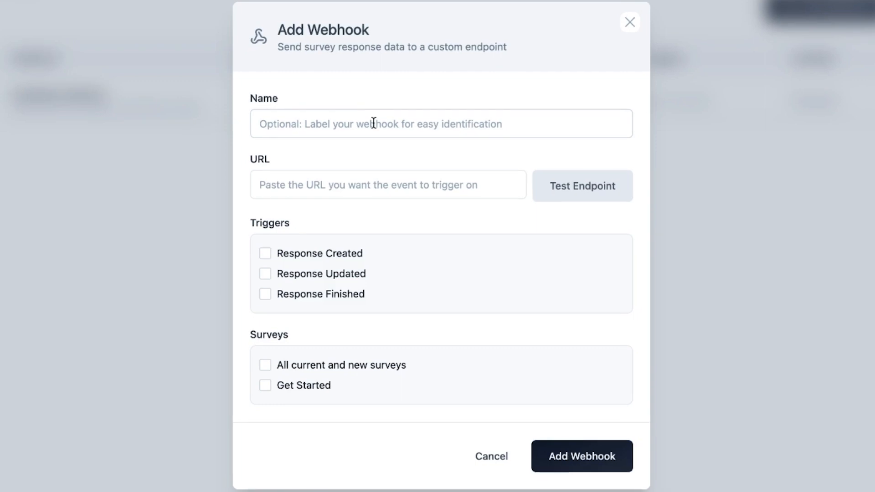
{"action": "left_click", "coordinate": [374, 123]}
{"action": "type", "text": "Build"}
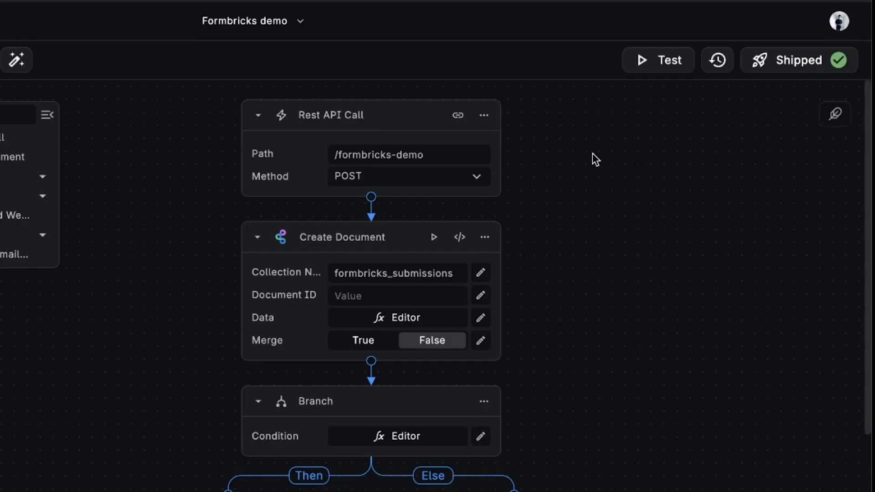
{"action": "left_click", "coordinate": [458, 115]}
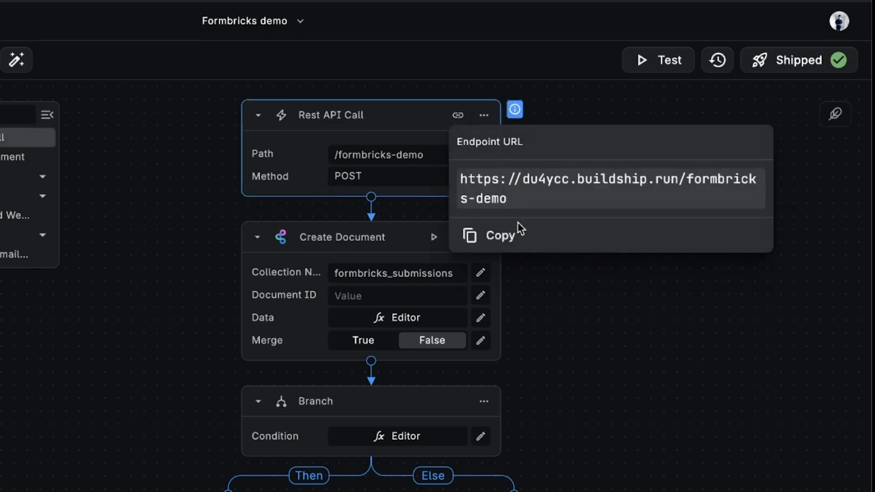
{"action": "left_click", "coordinate": [506, 238]}
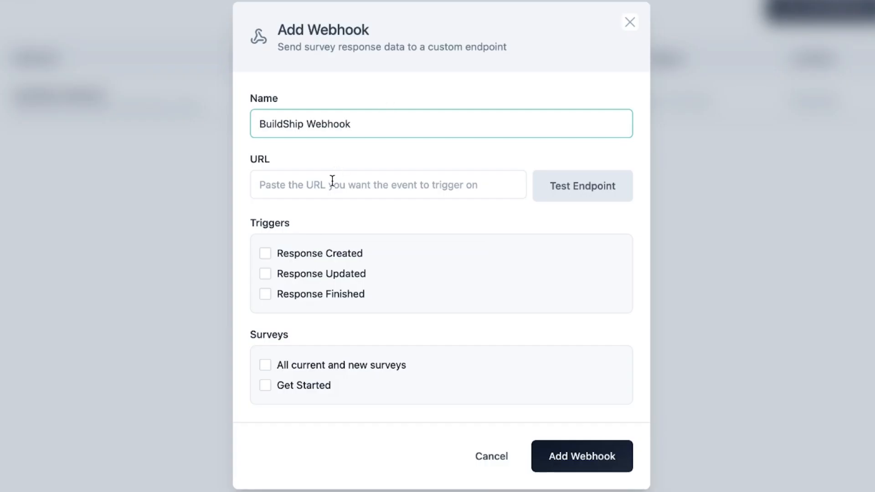
{"action": "left_click", "coordinate": [333, 181]}
{"action": "key", "text": "ctrl+v"}
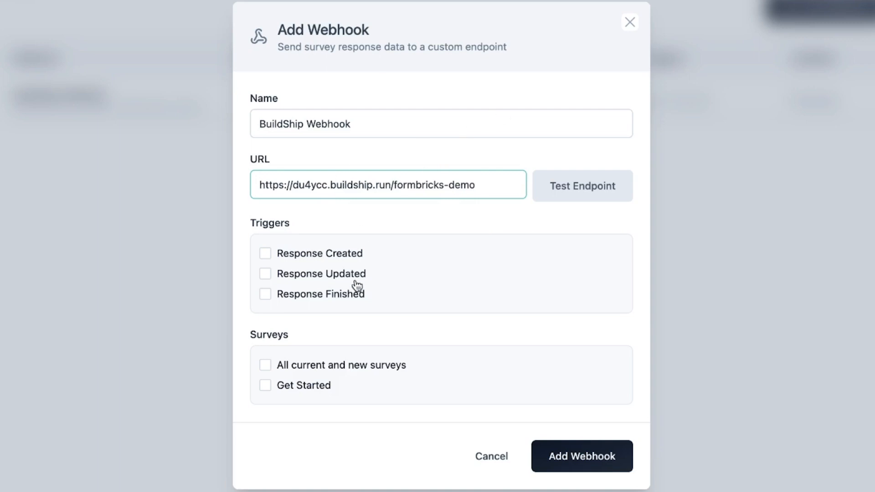
{"action": "left_click", "coordinate": [317, 299]}
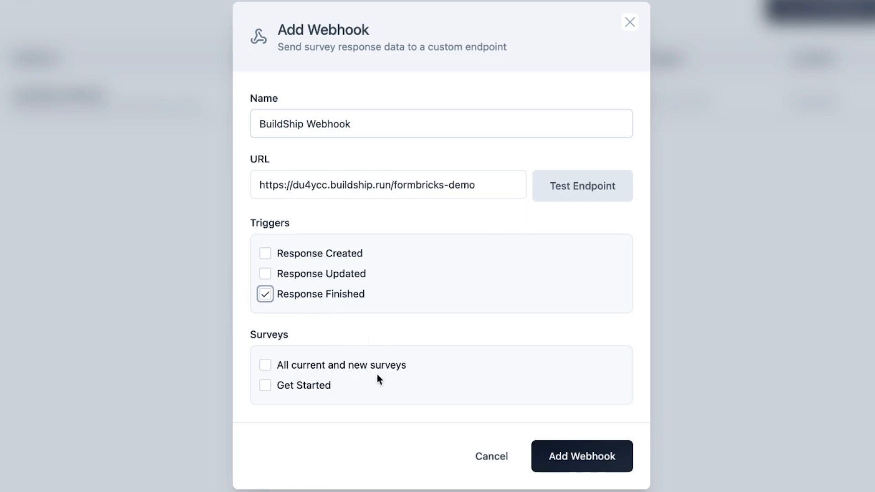
{"action": "left_click", "coordinate": [309, 388]}
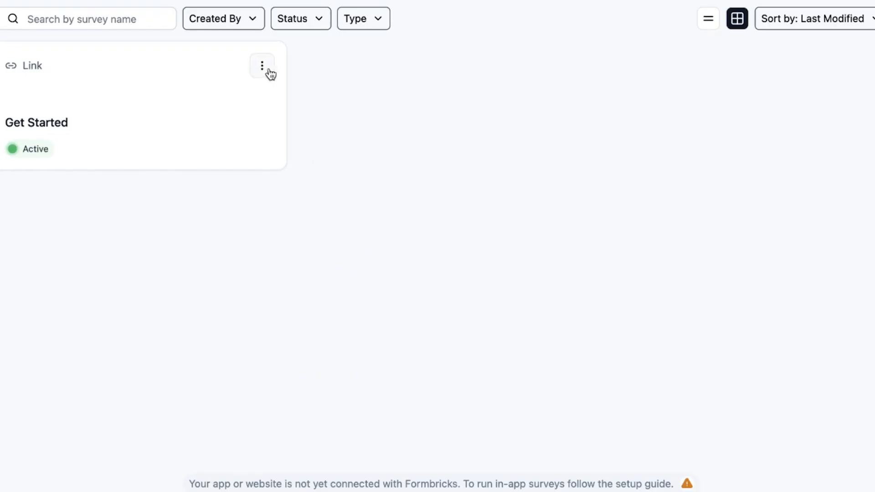
- Preview the Get Started survey and answer with a test name, company 'Test org' and an email
{"action": "left_click", "coordinate": [263, 69]}
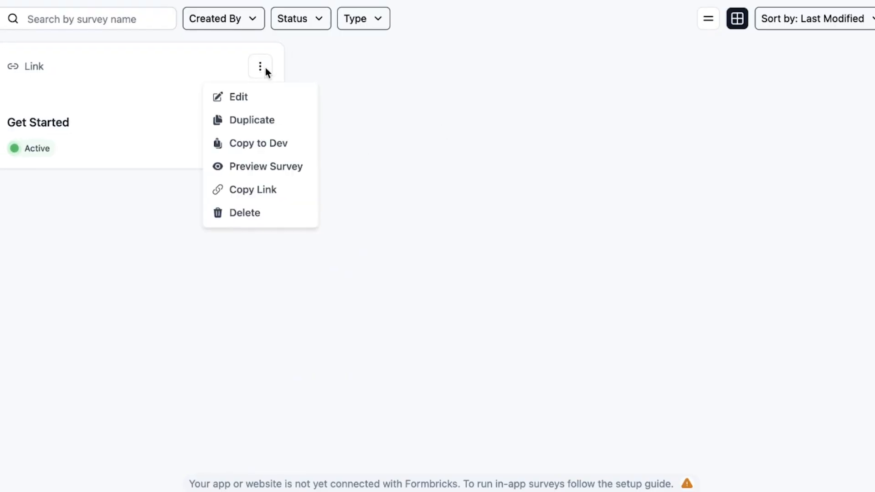
{"action": "left_click", "coordinate": [277, 179]}
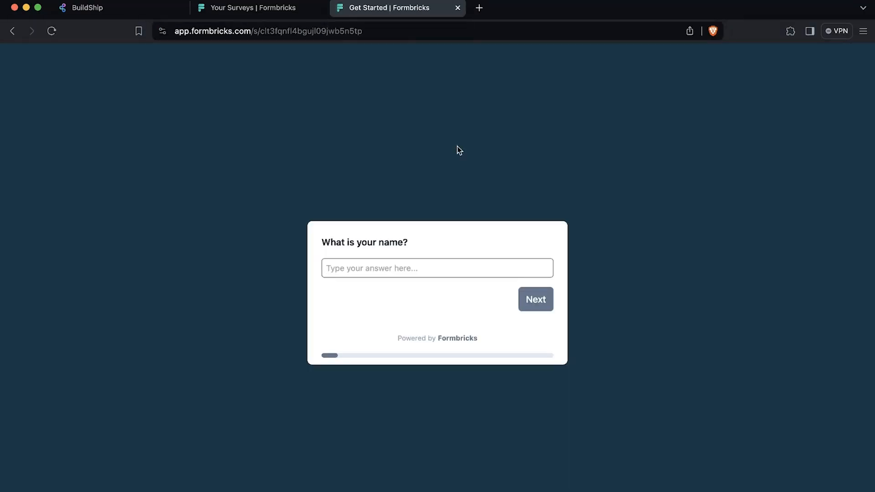
{"action": "left_click", "coordinate": [430, 273]}
{"action": "type", "text": "Luis"}
{"action": "key", "text": "Return"}
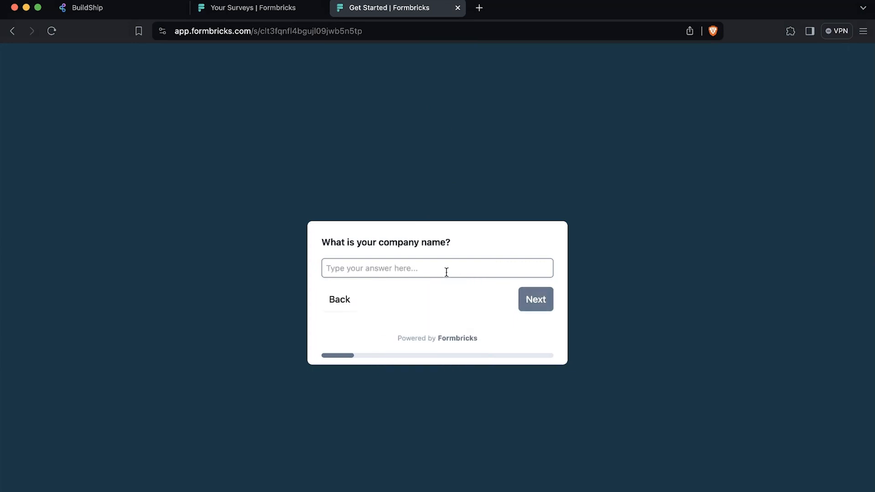
{"action": "type", "text": "Test org"}
{"action": "left_click", "coordinate": [534, 298]}
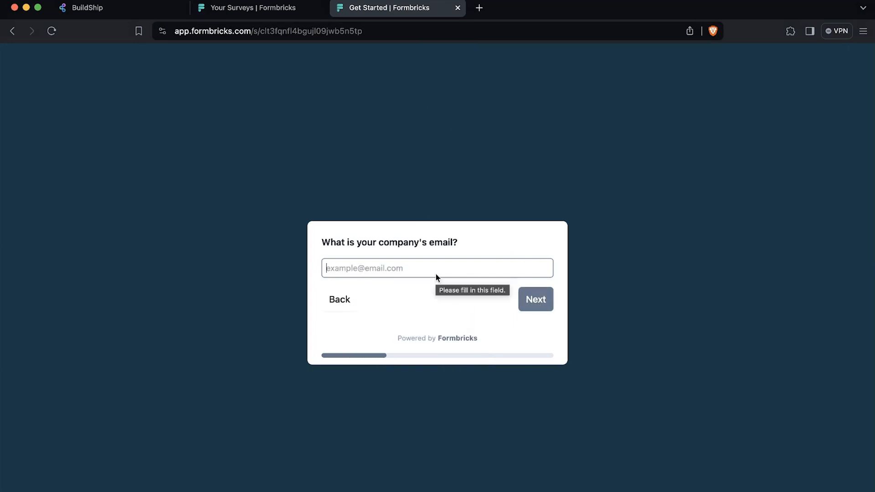
{"action": "left_click", "coordinate": [436, 275]}
{"action": "left_click", "coordinate": [419, 296]}
{"action": "left_click", "coordinate": [535, 304]}
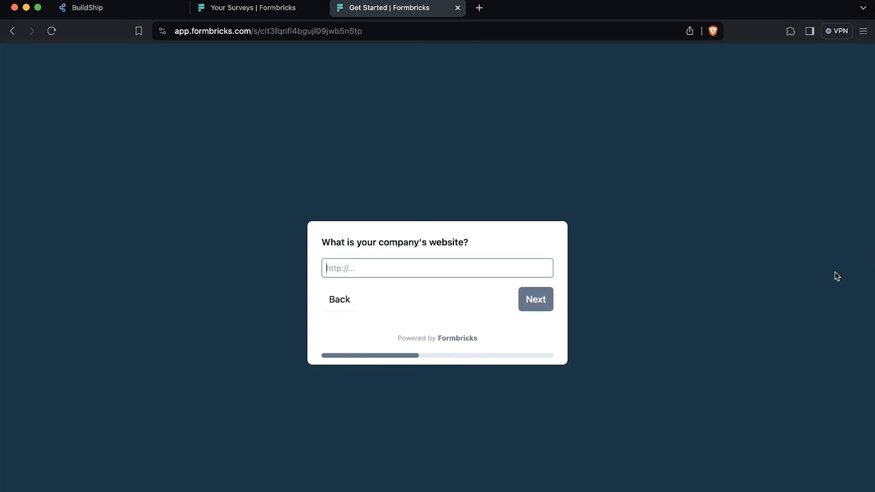
- Answer the website, 20 employees, 'A web app' and a $25,000 budget, then finish the survey
{"action": "key", "text": "super+v"}
{"action": "left_click", "coordinate": [540, 302]}
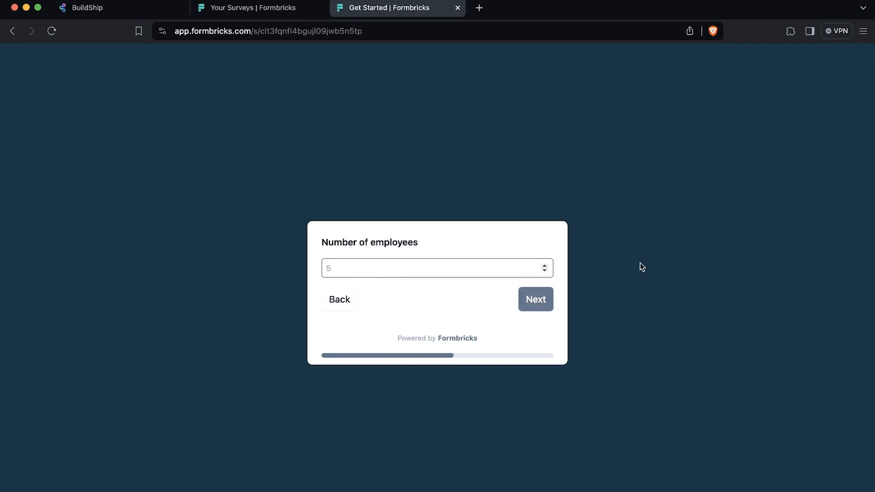
{"action": "type", "text": "20"}
{"action": "left_click", "coordinate": [538, 301]}
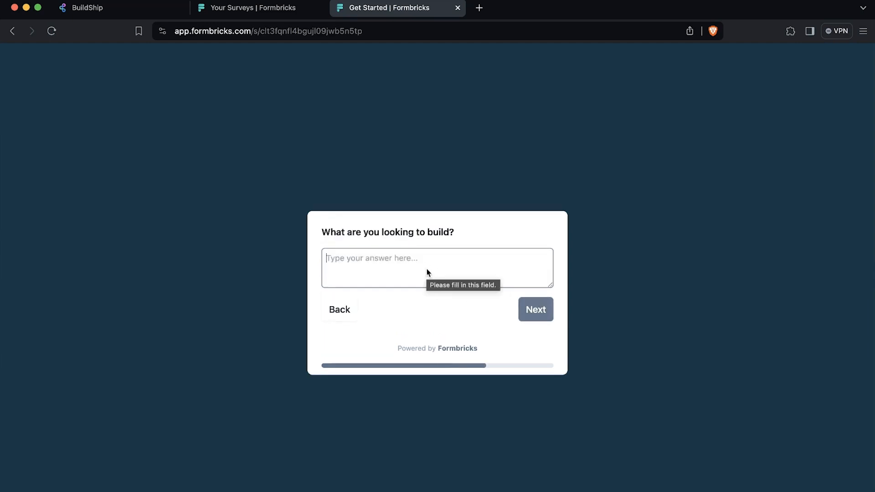
{"action": "type", "text": "A web app"}
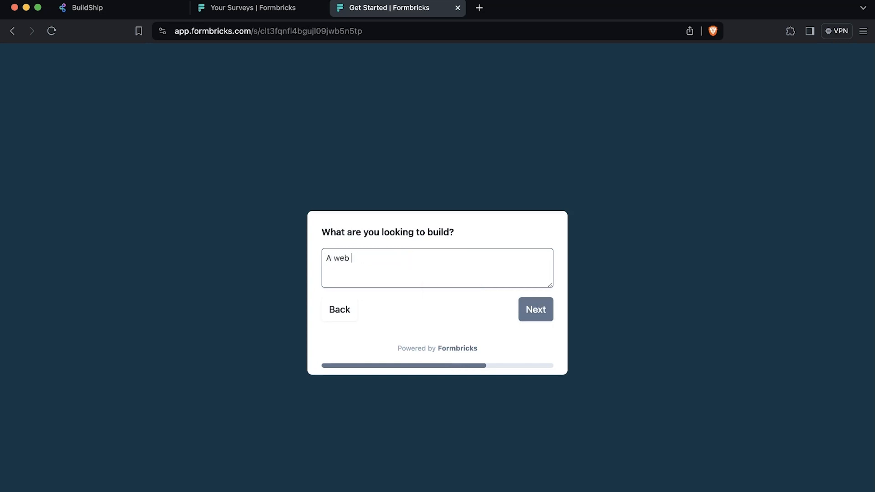
{"action": "left_click", "coordinate": [532, 310]}
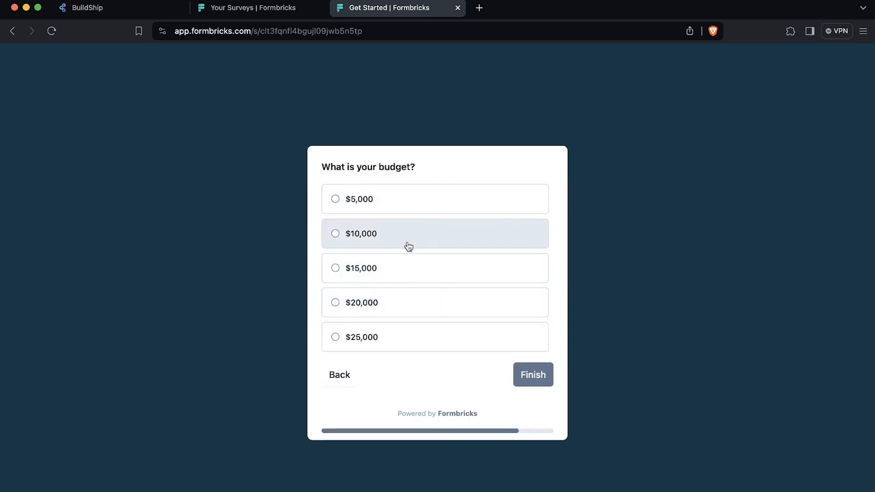
{"action": "left_click", "coordinate": [417, 340]}
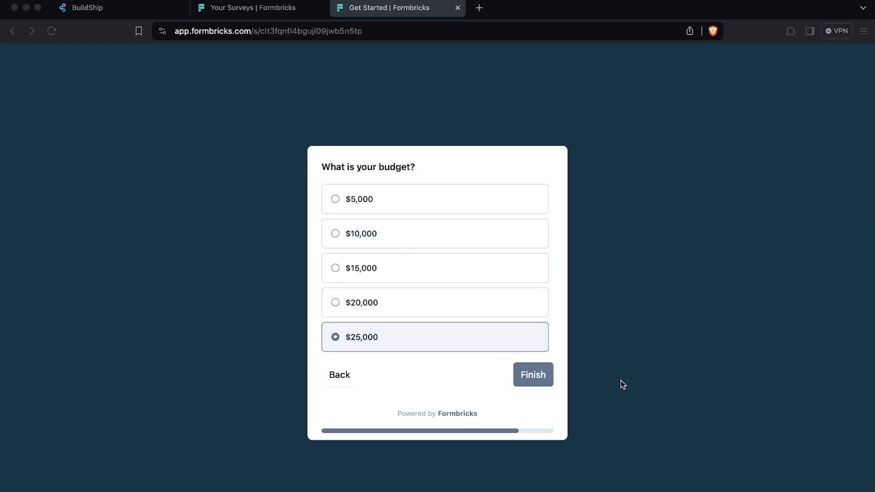
{"action": "left_click", "coordinate": [546, 381]}
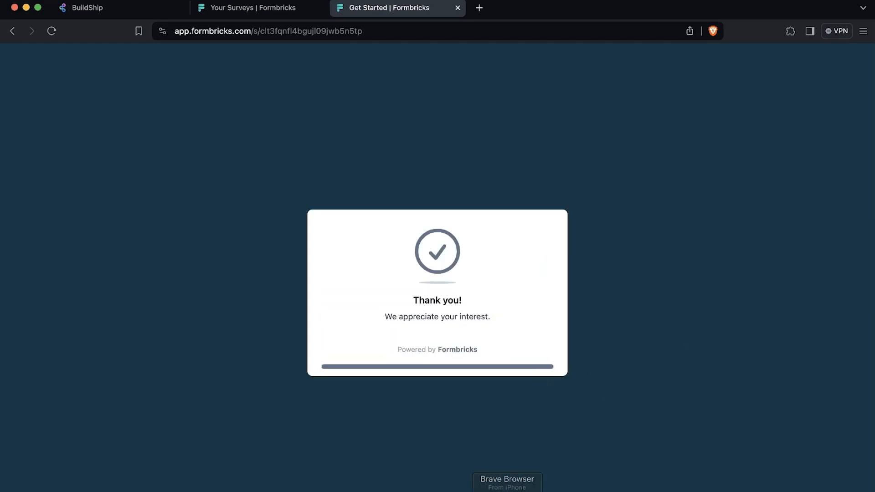
{"action": "left_click", "coordinate": [427, 490]}
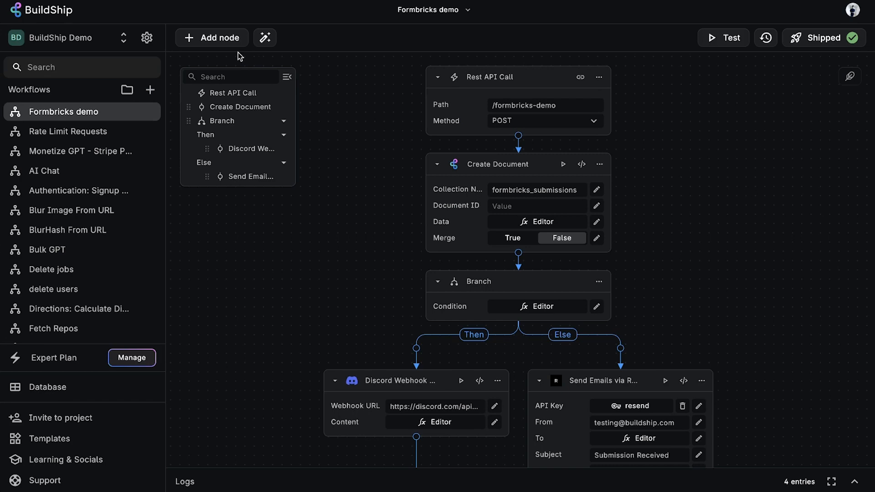
- Browse the OpenAI nodes in the node library, then view the AI Generate node panel
{"action": "left_click", "coordinate": [212, 38]}
{"action": "left_click", "coordinate": [292, 196]}
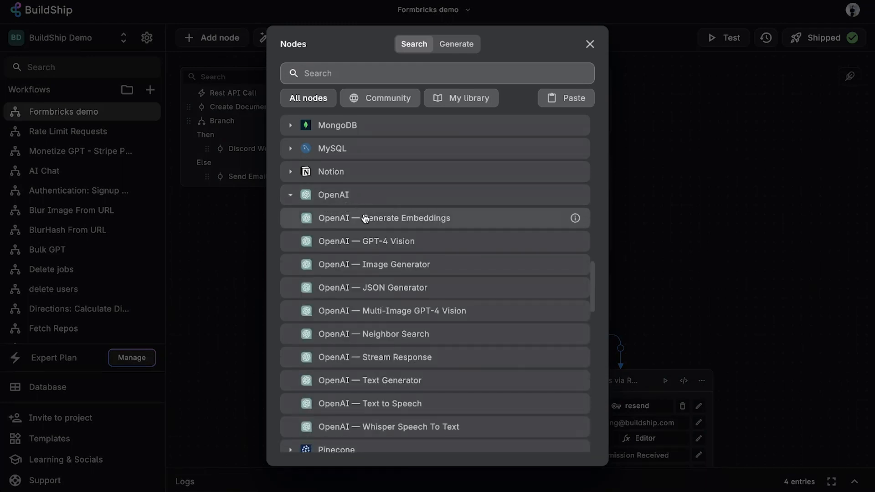
{"action": "left_click", "coordinate": [685, 233]}
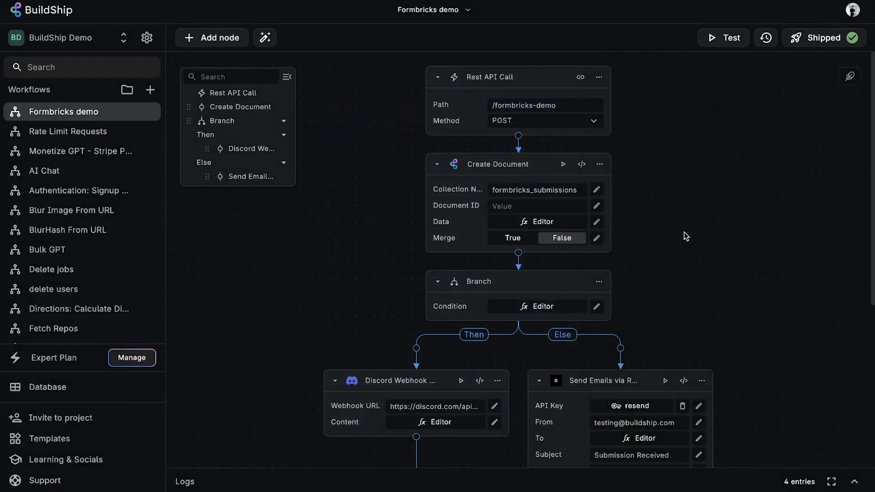
{"action": "left_click", "coordinate": [265, 38]}
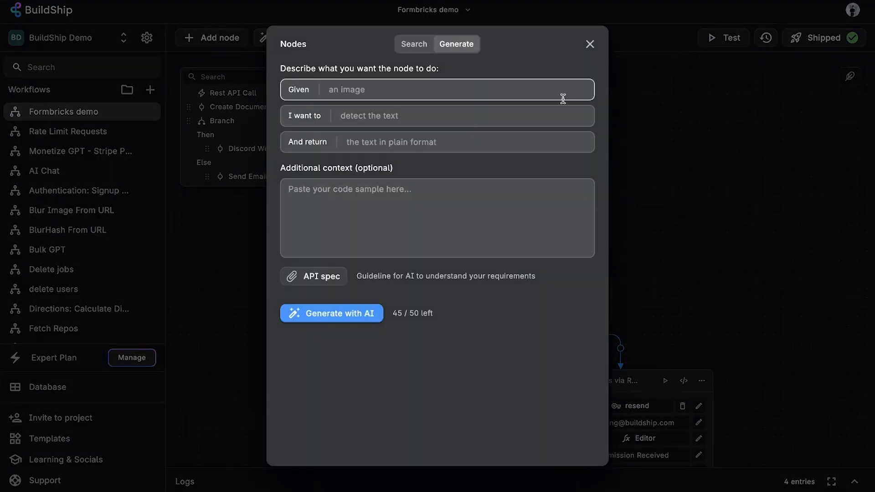